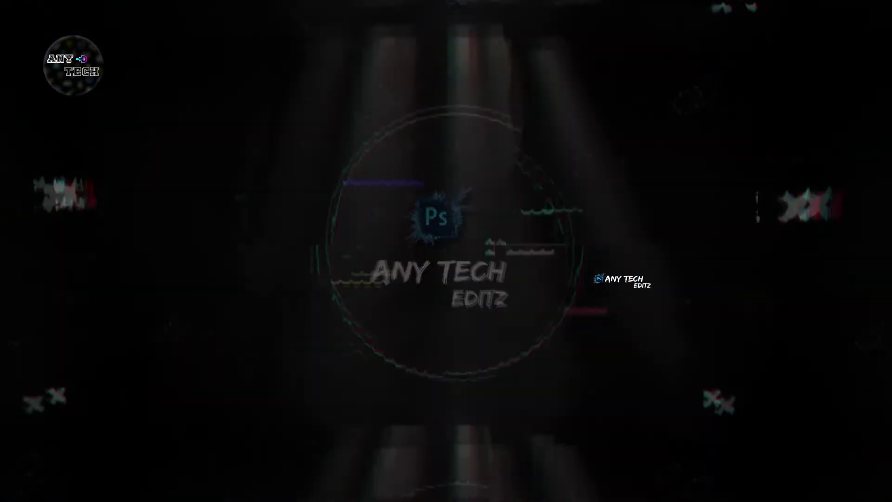
Step: Open 07.jpg, the forest portrait of the man holding a camera
left_click(48, 33)
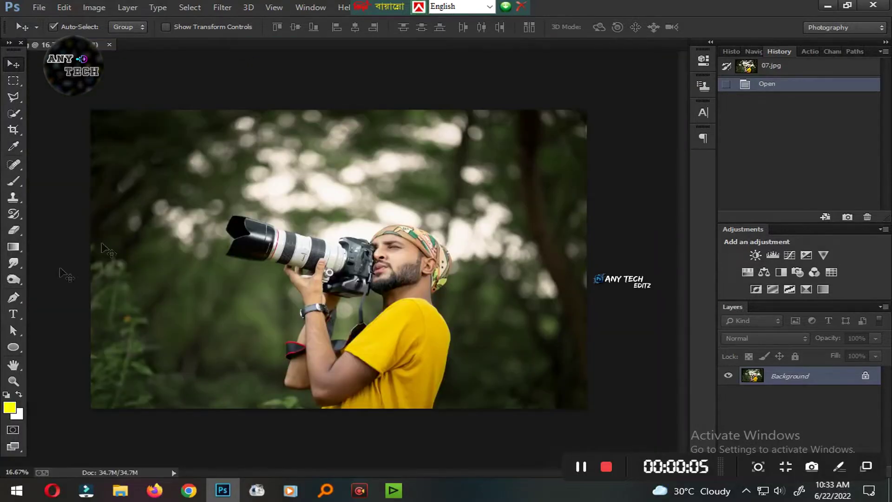
Step: Zoom in on the portrait and duplicate the Background onto a copy layer
left_click(13, 381)
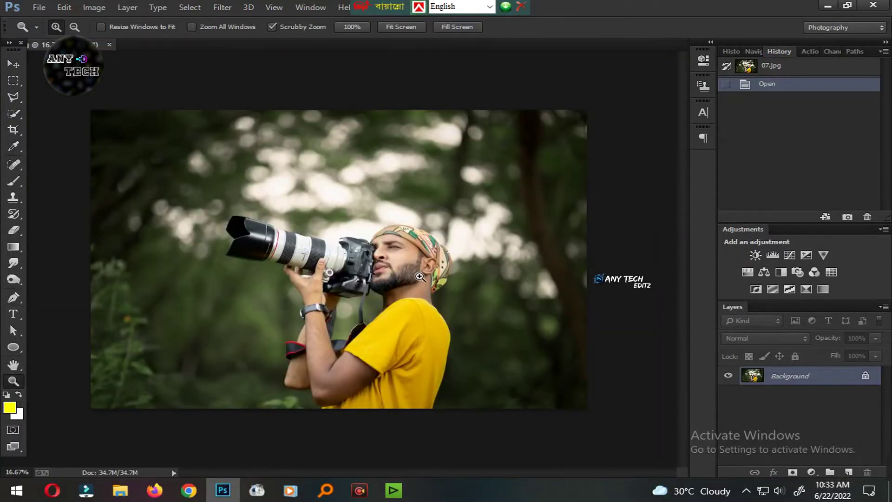
left_click(418, 274)
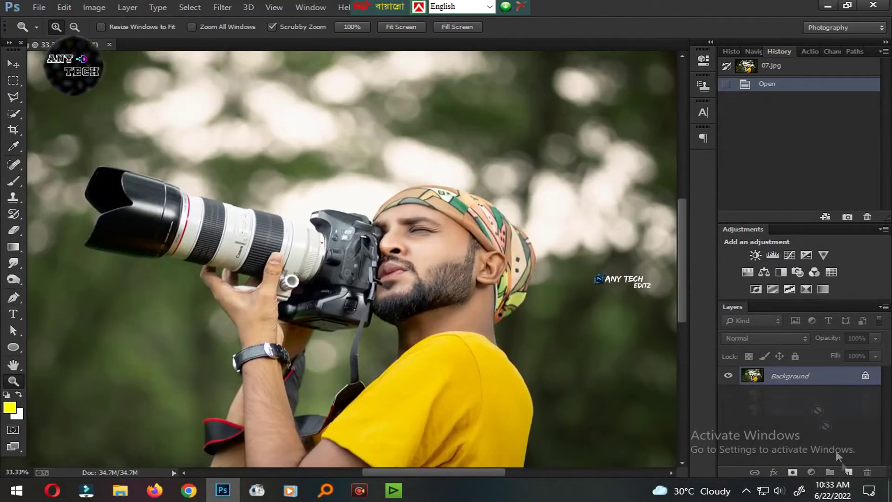
key("ctrl+j")
left_click(849, 472)
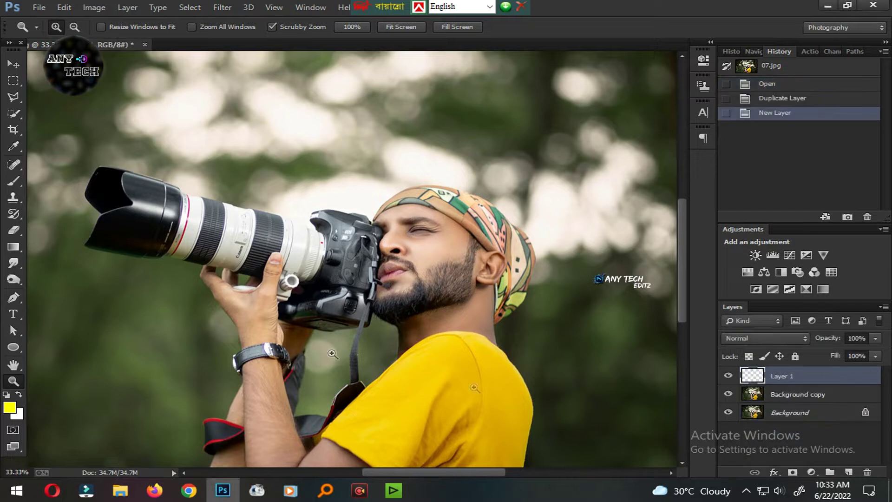
key("Delete")
Step: Sample the skin tone and smooth the man's cheek with Mixer Brush strokes
left_click(14, 181)
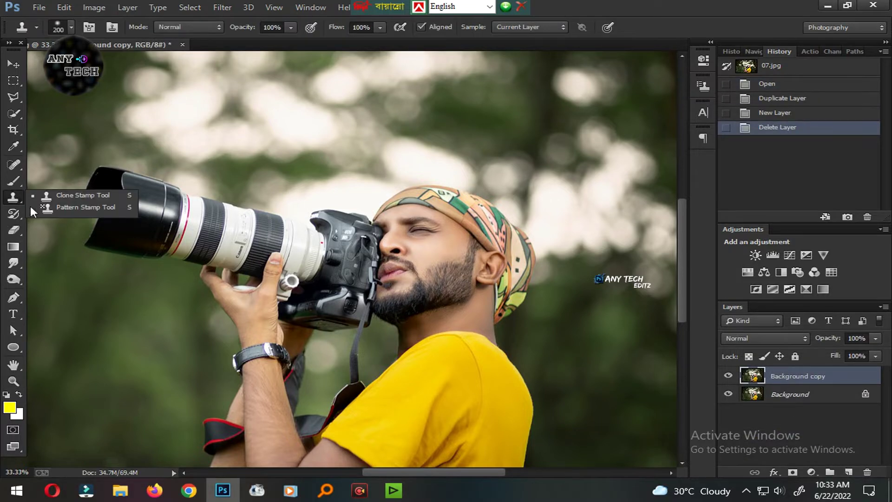
left_click(83, 215)
scroll(429, 255, "up", 2)
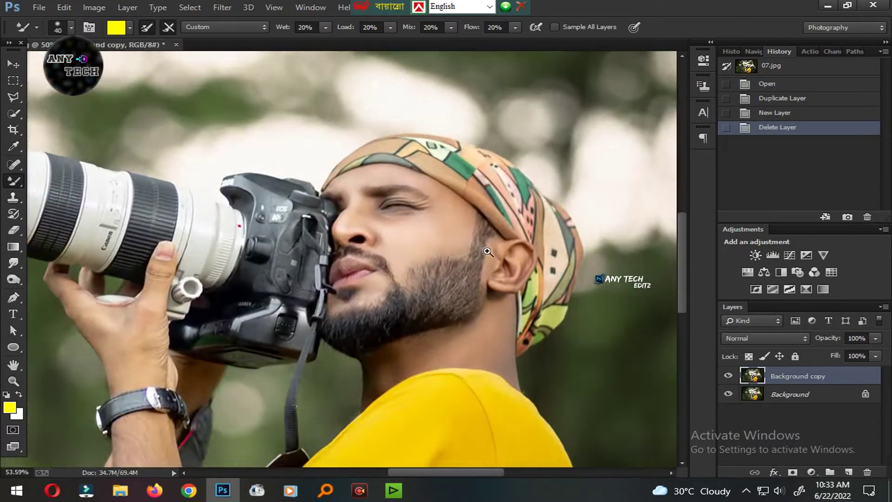
scroll(429, 254, "up", 2)
left_click(411, 248, "alt")
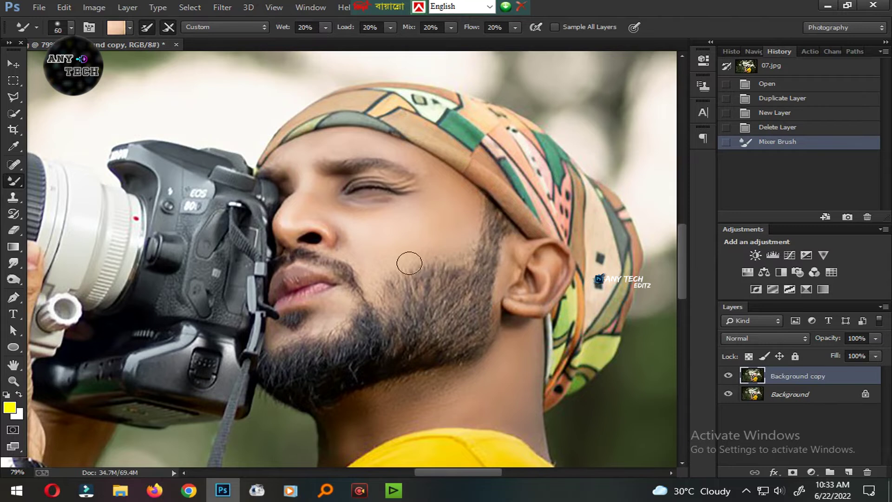
left_click_drag(437, 265, 478, 265)
left_click_drag(432, 267, 479, 267)
mouse_move(442, 265)
left_mouse_down()
mouse_move(479, 260)
mouse_move(470, 259)
mouse_move(480, 248)
left_mouse_up()
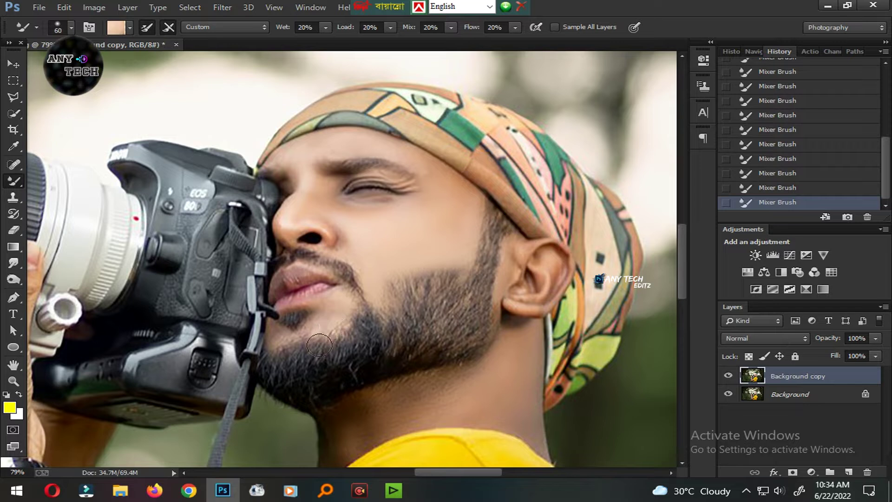
Step: Enlarge the brush to smooth the neck, then zoom out and return to the Move tool
key("bracketright")
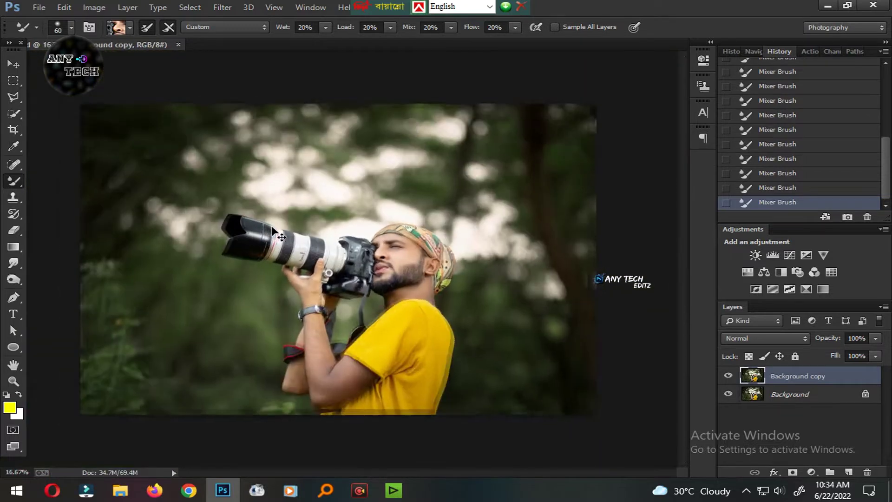
key("ctrl+plus")
key("v")
left_click(222, 8)
Step: In Camera Raw, set Blacks +28, Whites -54, Highlights -26, Contrast +8, and lift Shadows and Clarity
left_click(357, 79)
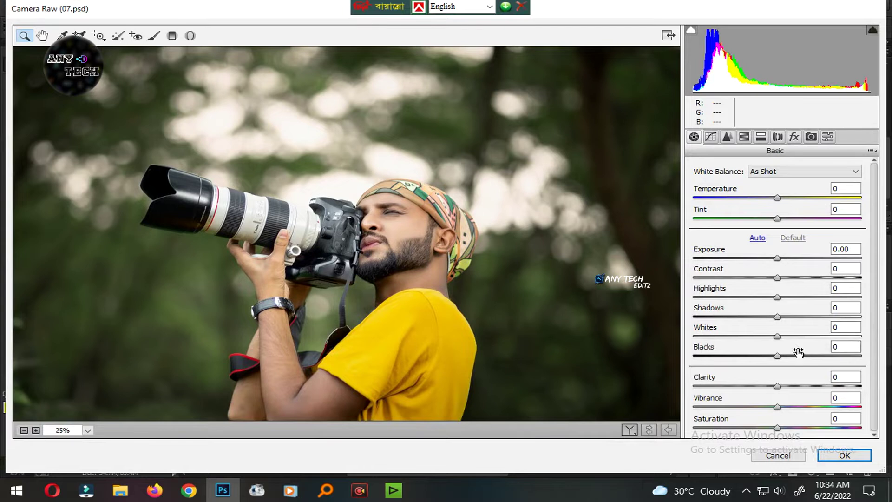
left_click(799, 355)
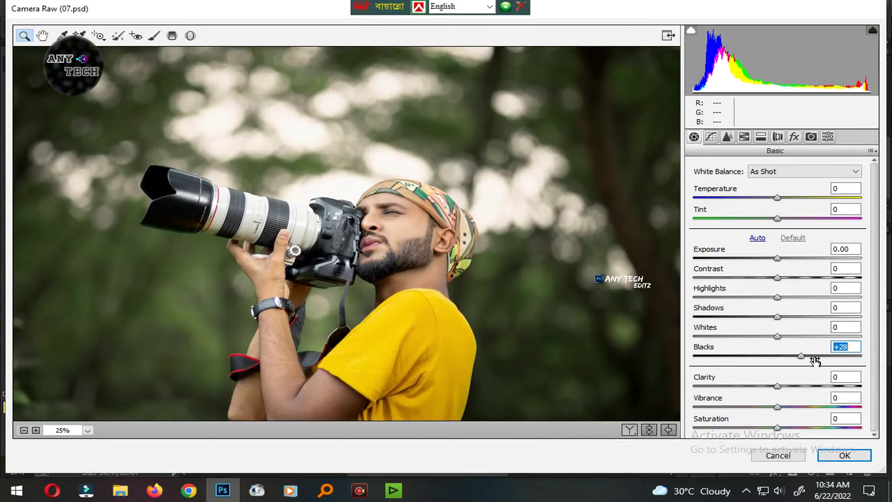
left_click(797, 385)
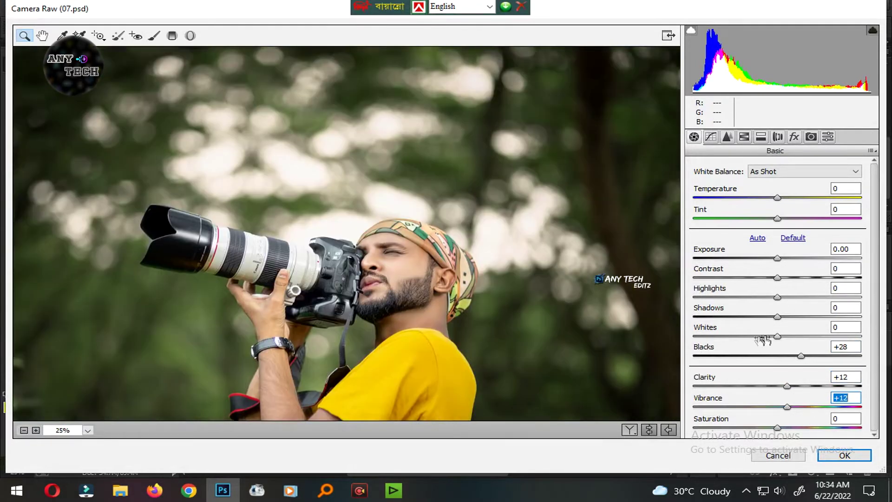
left_click_drag(777, 337, 732, 336)
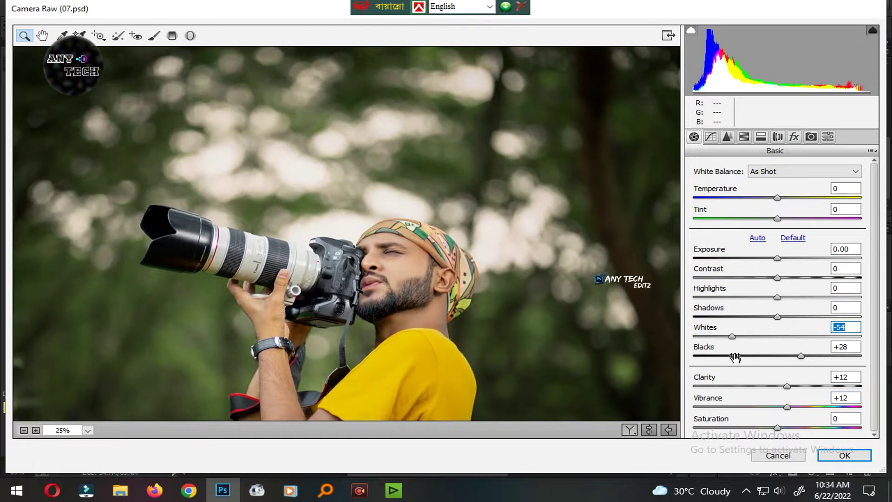
left_click_drag(799, 317, 808, 317)
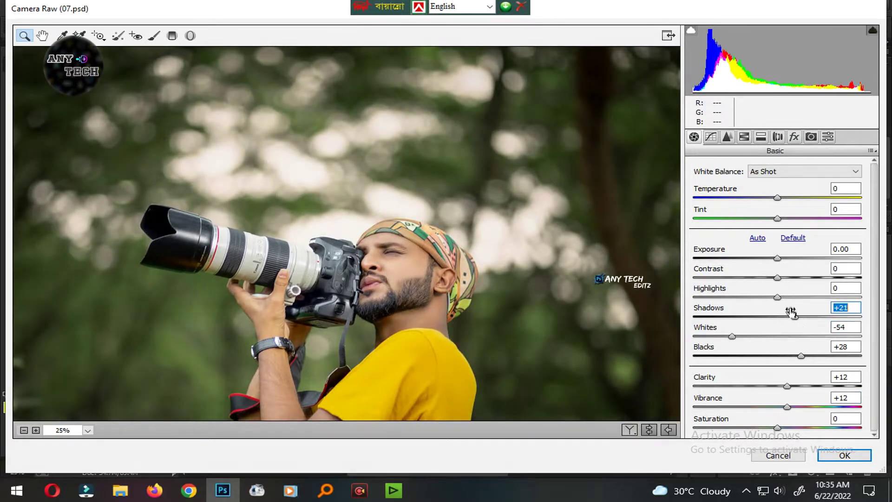
left_click(773, 297)
left_click(784, 277)
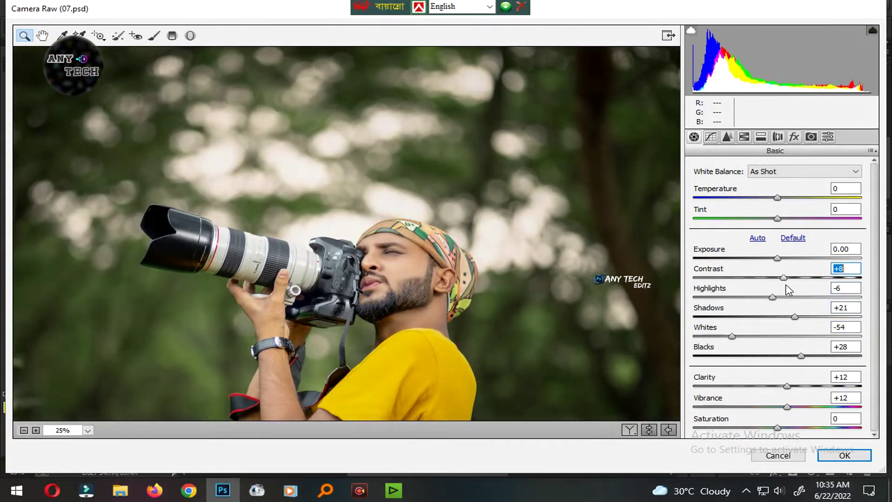
left_click_drag(785, 298, 756, 297)
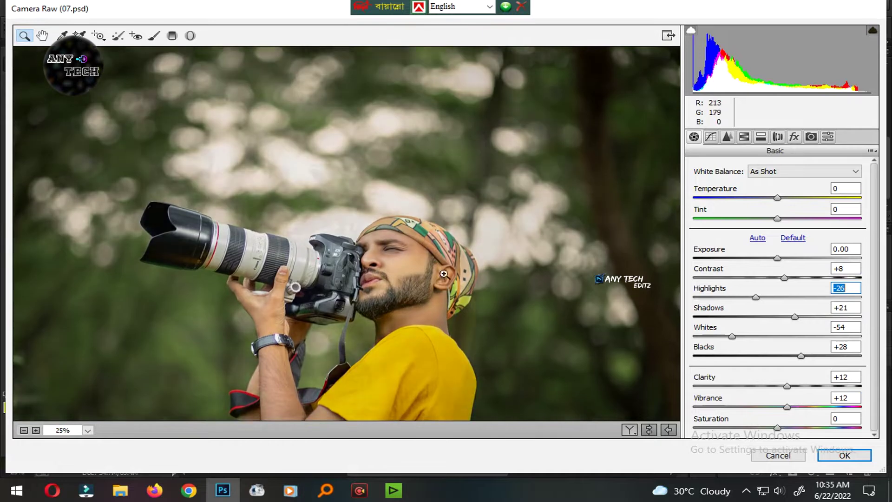
key("Down")
key("Down")
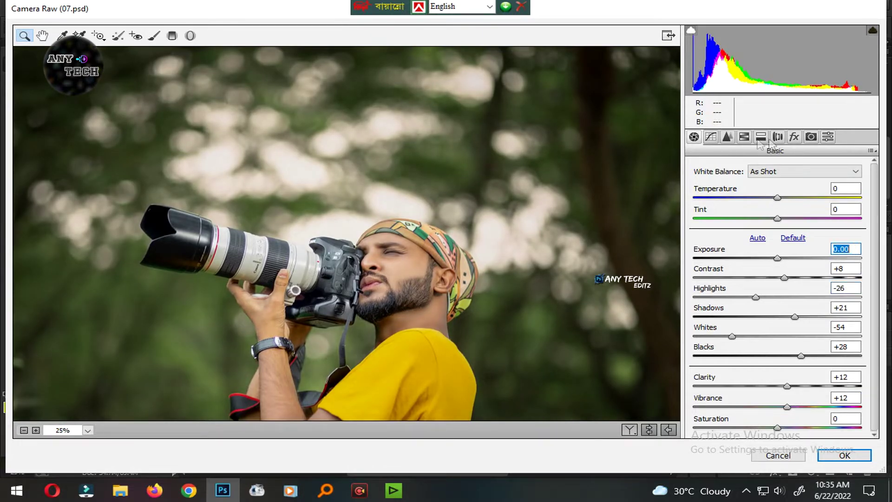
Step: Raise Blue Primary saturation to +13 and Green Primary to +36, then apply the filter
left_click(811, 137)
left_click_drag(804, 394, 820, 393)
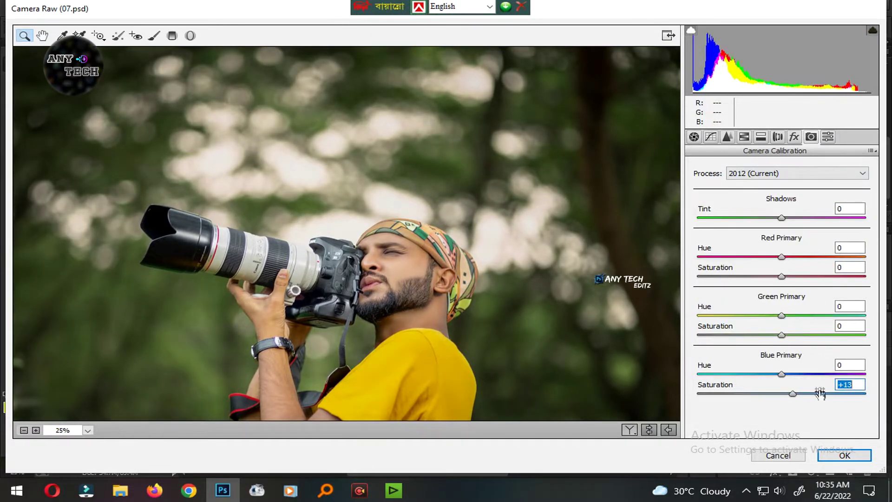
left_click_drag(803, 342, 813, 339)
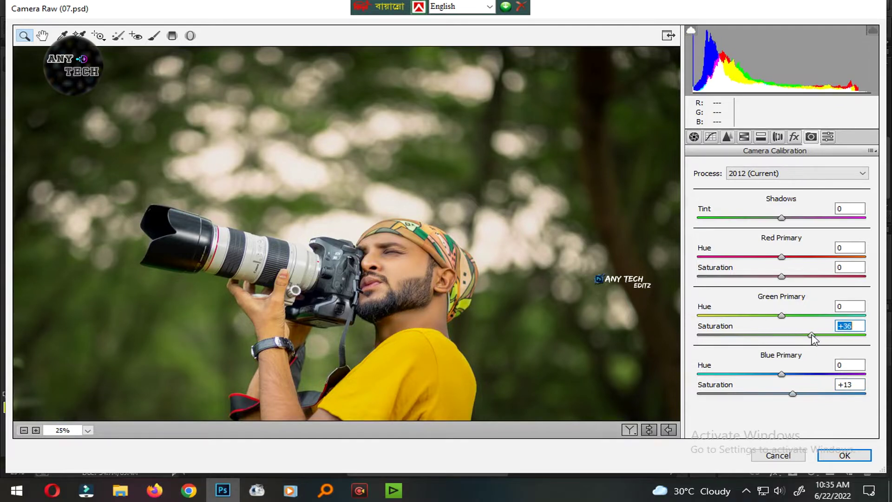
key("Return")
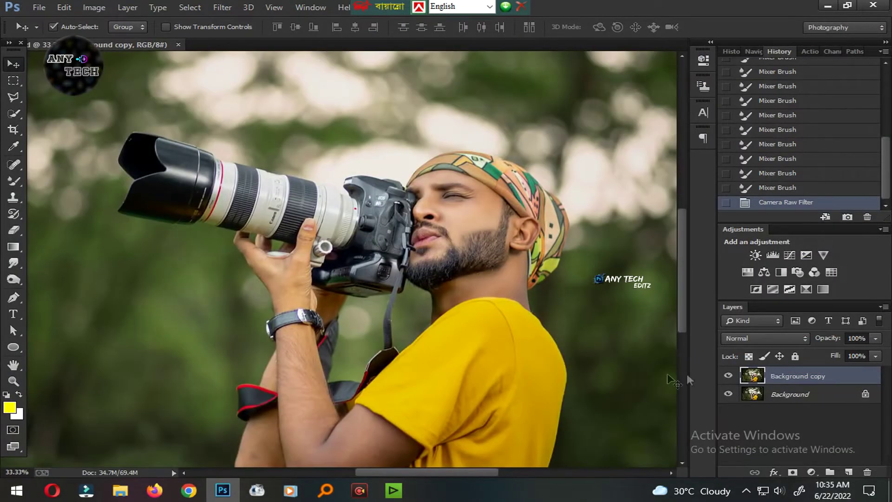
Step: Toggle the graded copy to compare it with the original, then save the document
left_click(735, 378)
left_click(734, 379)
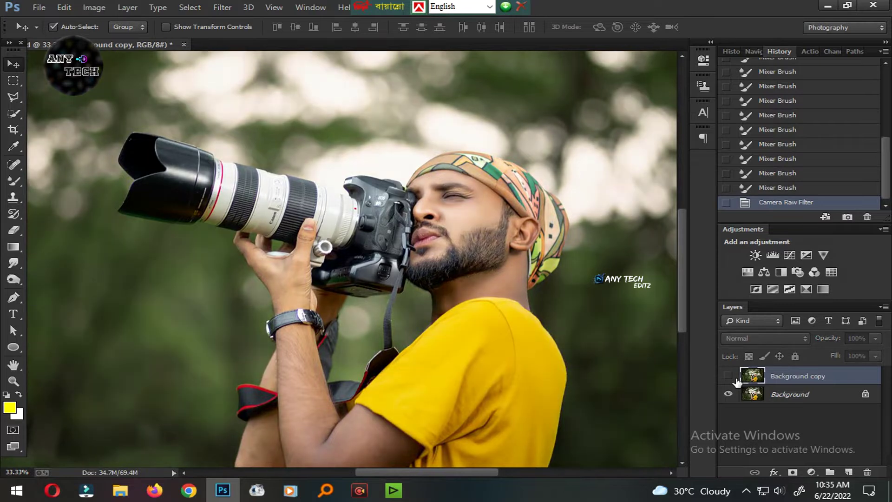
left_click(735, 379)
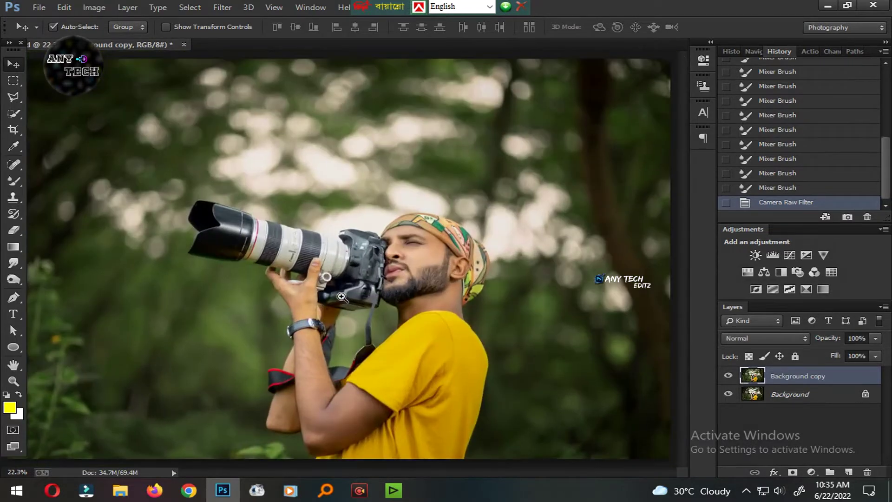
left_click(342, 297)
key("ctrl+s")
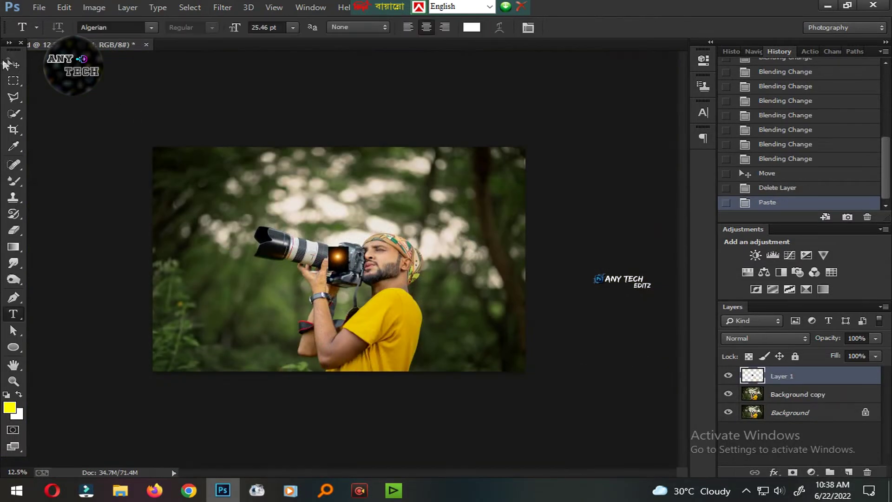
Step: Scale and rotate the pasted glow over the photo and set it to Color Dodge
left_click(6, 64)
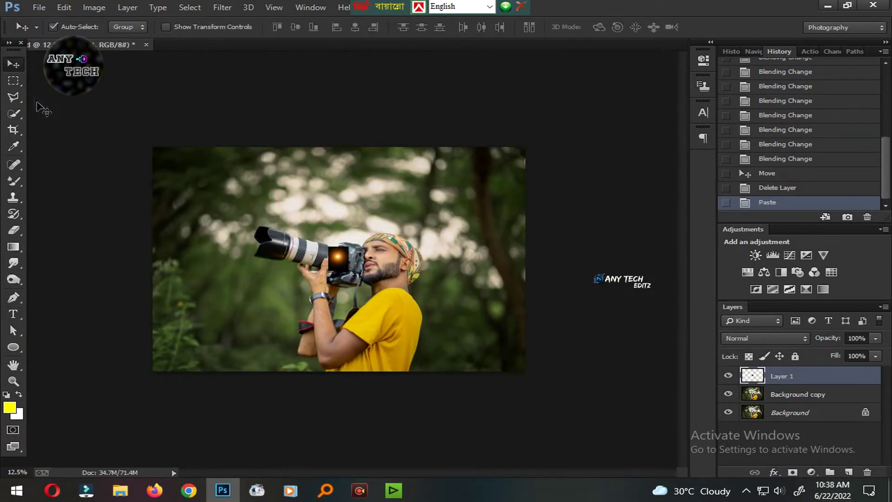
key("ctrl+t")
mouse_move(349, 246)
left_mouse_down()
mouse_move(494, 227)
mouse_move(486, 260)
left_mouse_up()
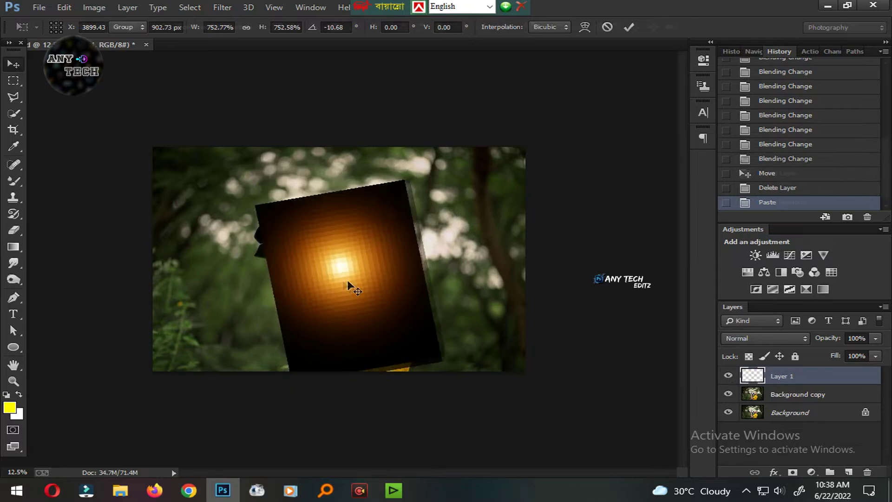
key("Return")
left_click_drag(348, 284, 451, 259)
left_click(762, 338)
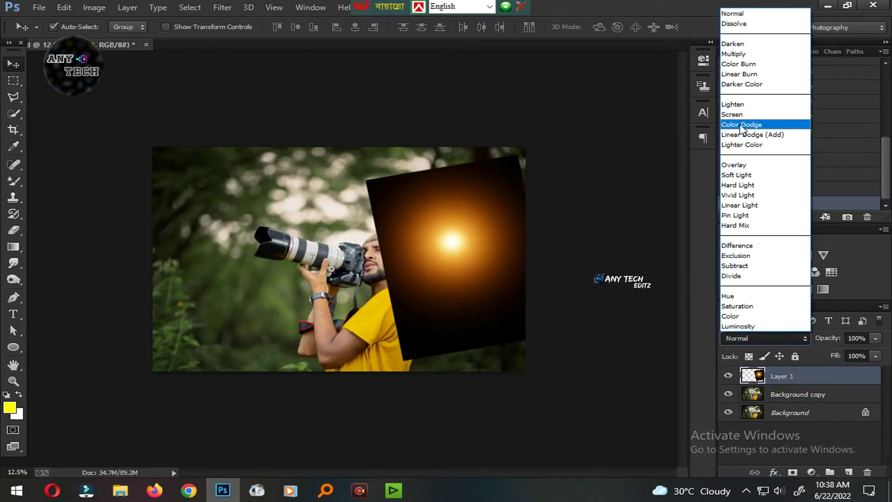
left_click(744, 125)
Step: Rotate the flare about 117 degrees, then stretch and skew it across the sunlit area
key("ctrl+t")
mouse_move(558, 144)
left_mouse_down()
mouse_move(520, 317)
mouse_move(530, 293)
left_mouse_up()
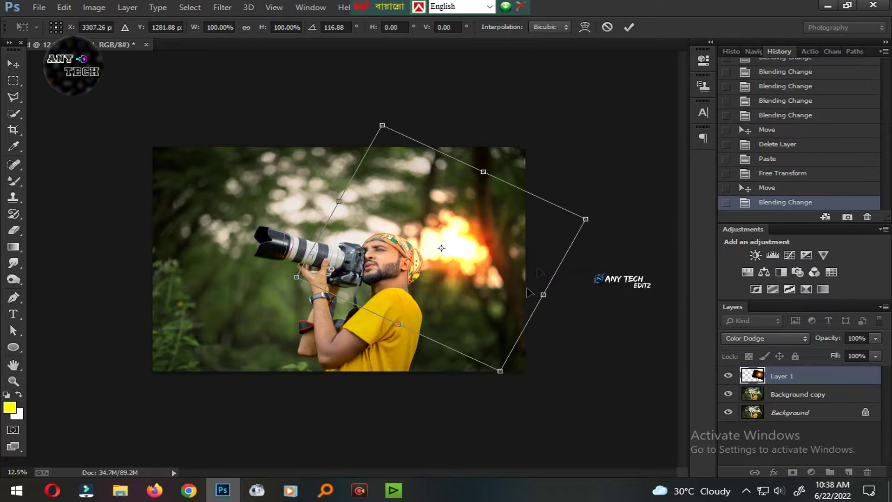
left_click_drag(593, 229, 670, 233)
mouse_move(495, 367)
left_mouse_down()
mouse_move(625, 430)
mouse_move(463, 281)
left_mouse_up()
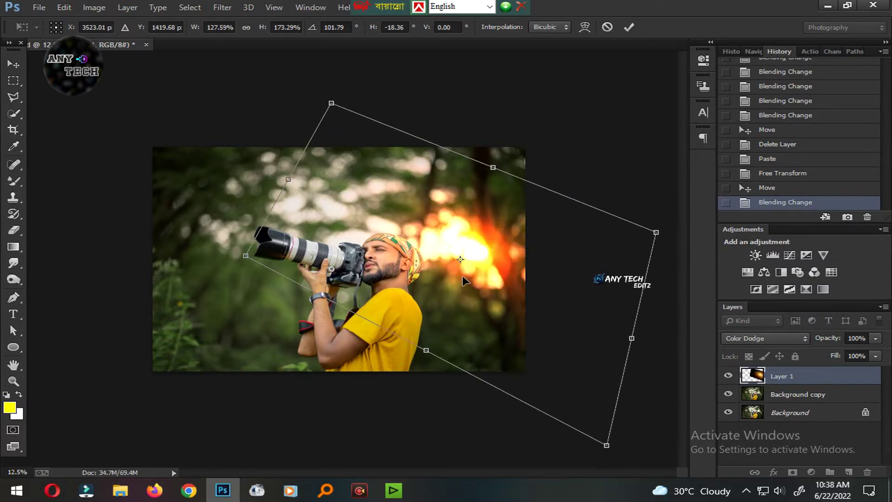
left_click_drag(492, 166, 647, 231)
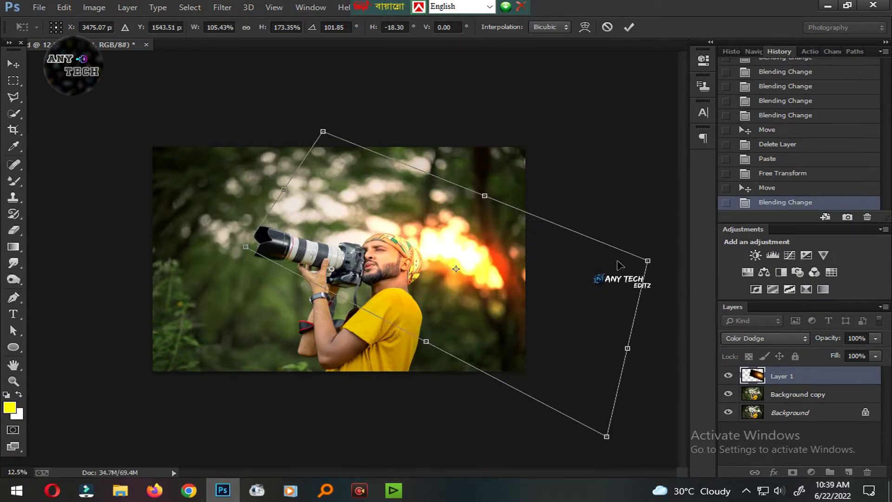
left_click_drag(648, 231, 674, 268)
key("Return")
Step: Position the flare over the sunlit background and lower its opacity to 98%
left_click_drag(478, 279, 480, 279)
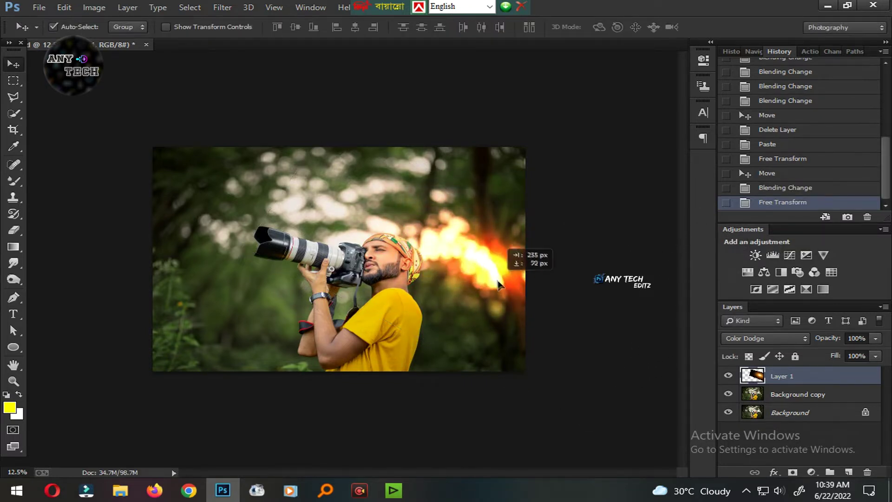
left_click_drag(842, 344, 844, 345)
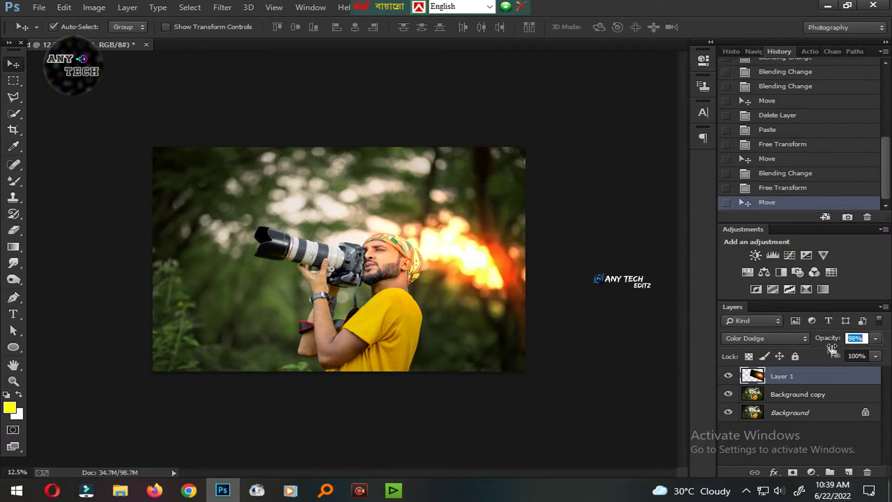
left_click(389, 282)
mouse_move(389, 282)
left_mouse_down()
mouse_move(561, 268)
mouse_move(513, 305)
left_mouse_up()
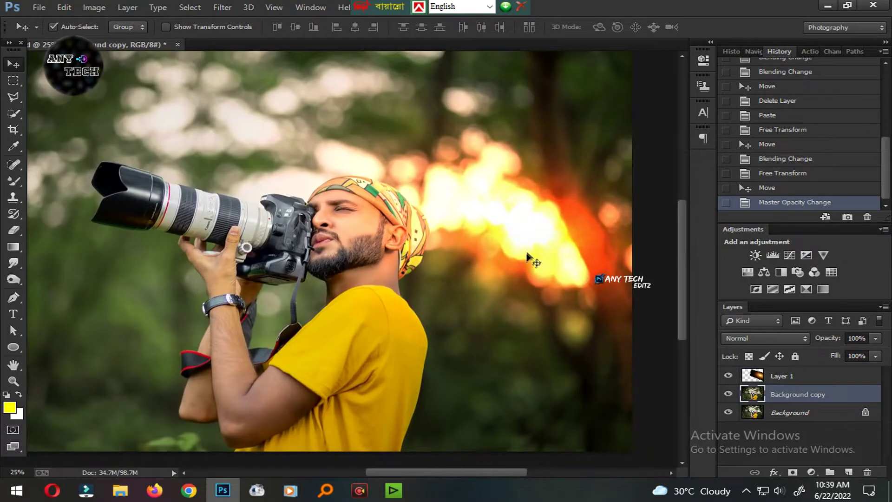
Step: Duplicate the flare, flip it vertically, and rotate it over the upper-left trees
left_click_drag(813, 379, 848, 472)
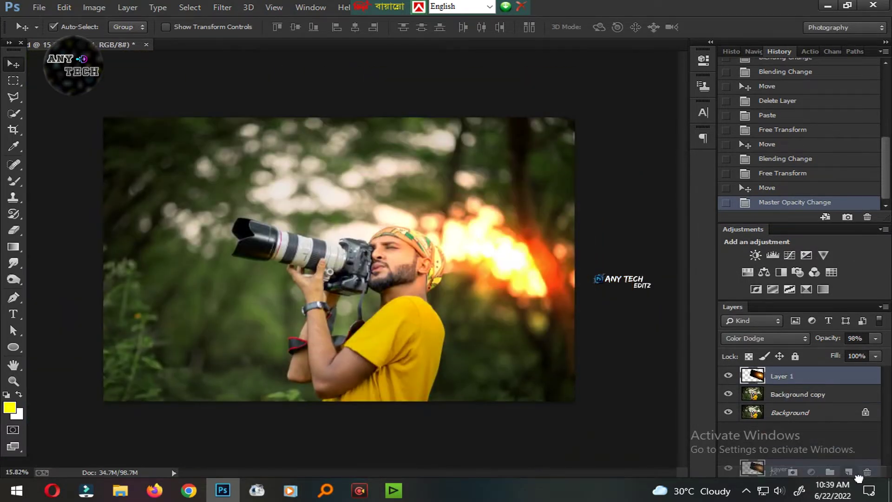
mouse_move(567, 273)
left_mouse_down()
mouse_move(451, 223)
mouse_move(334, 214)
left_mouse_up()
key("ctrl+t")
right_click(352, 208)
left_click(376, 410)
left_click_drag(363, 307, 316, 185)
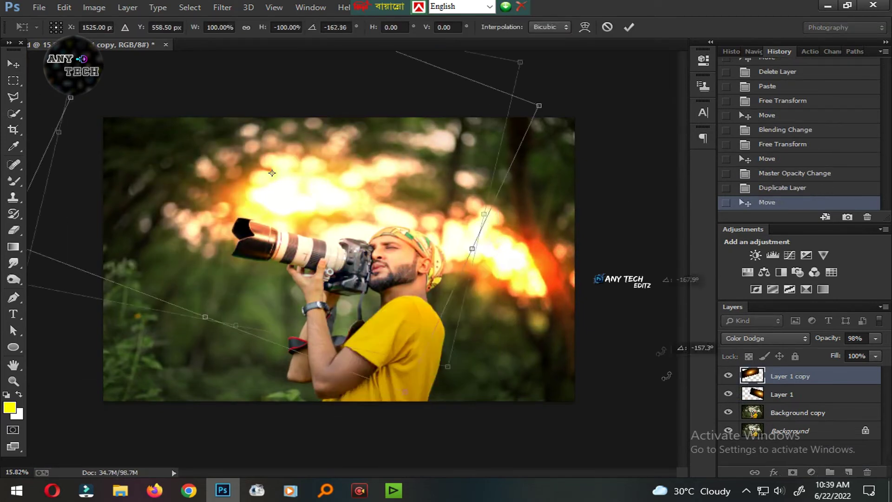
mouse_move(316, 185)
left_mouse_down()
mouse_move(367, 174)
mouse_move(351, 179)
left_mouse_up()
key("Return")
Step: Set the flare copy to Color Dodge at 55% opacity and erase glow from the face
left_click(765, 338)
left_click(738, 129)
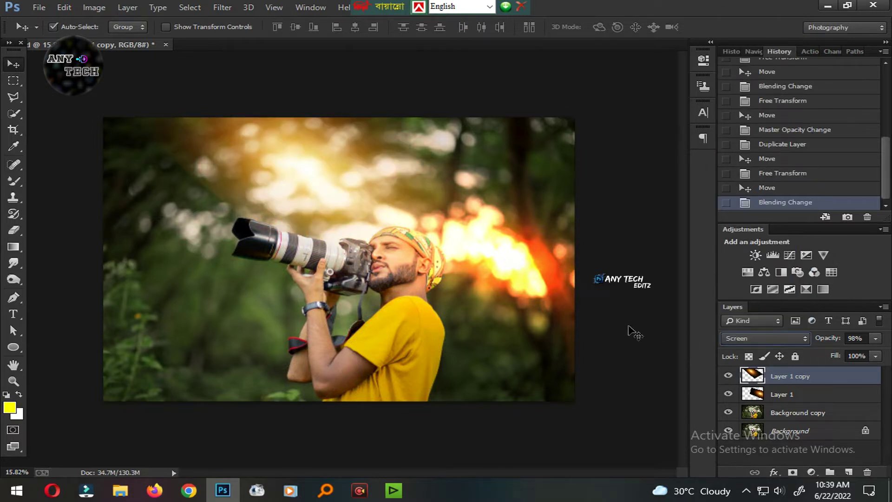
key("Down")
left_click_drag(829, 338, 785, 367)
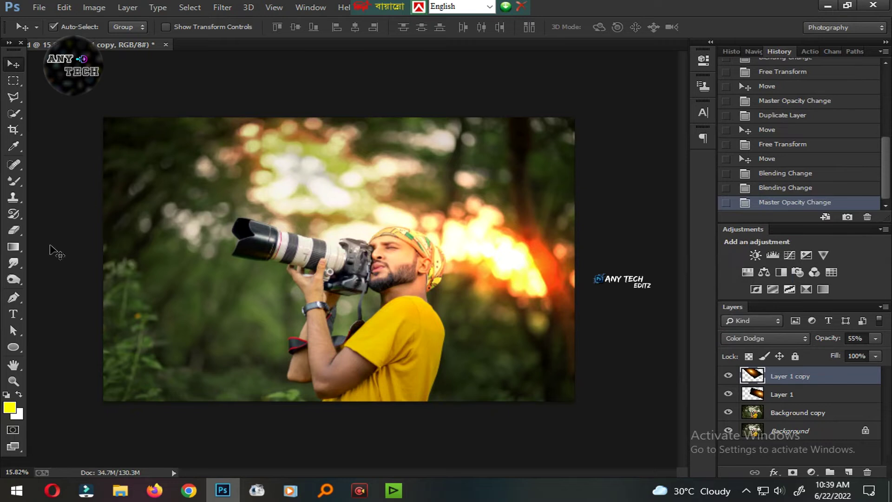
key("e")
scroll(496, 320, "up", 5)
mouse_move(496, 319)
left_mouse_down()
mouse_move(358, 270)
mouse_move(319, 259)
mouse_move(319, 269)
left_mouse_up()
Step: Erase flare glow from the face and neck with a 300 px, 0% hardness eraser
left_click_drag(358, 209, 419, 279)
left_click(785, 394)
right_click(411, 245)
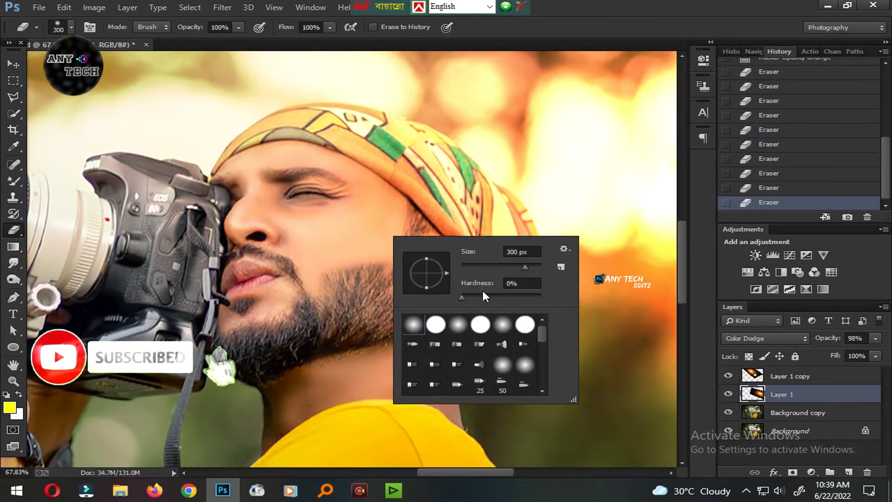
right_click(350, 245)
key("Return")
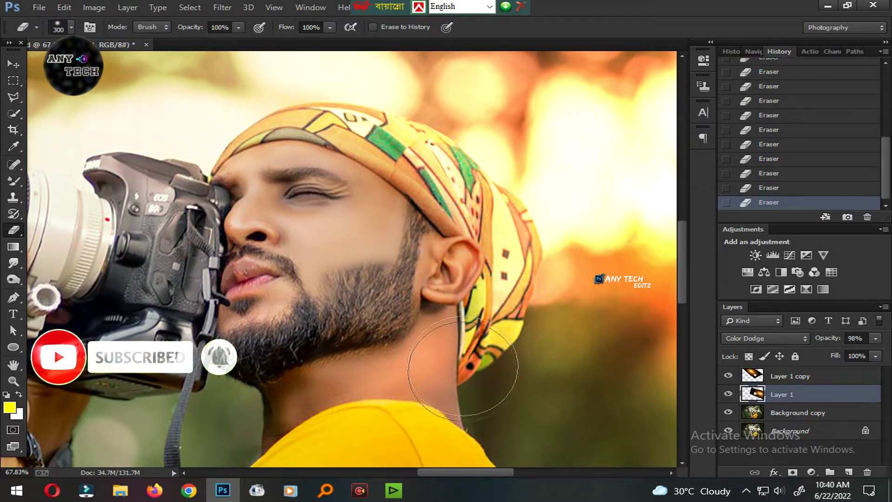
key("ctrl+minus")
key("ctrl+minus")
key("ctrl+minus")
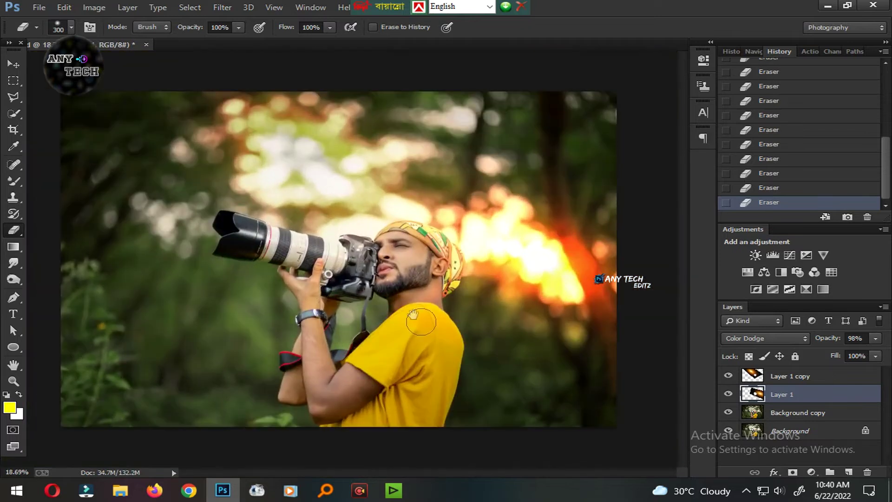
left_click(729, 396)
left_click(728, 376)
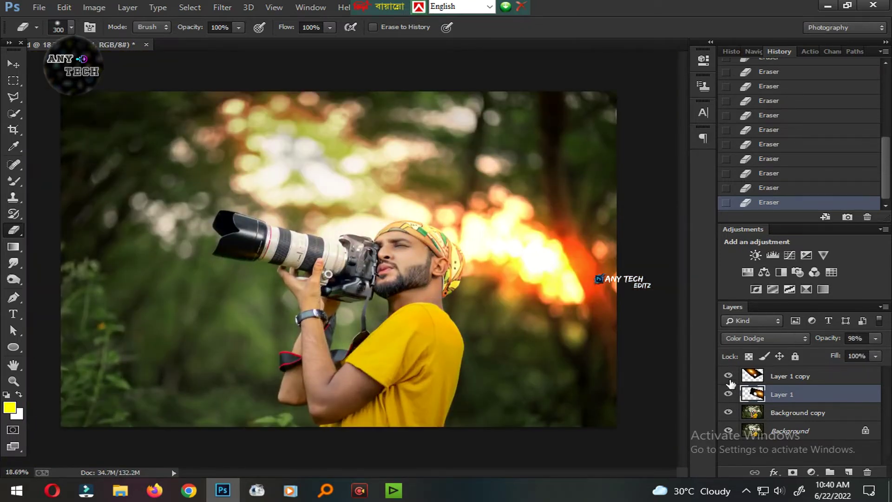
Step: Merge the flare layers into Background copy, crop the image, and launch SkinFiner 2.0
key("ctrl+j")
left_click(793, 376, "shift")
key("ctrl+e")
key("ctrl+e")
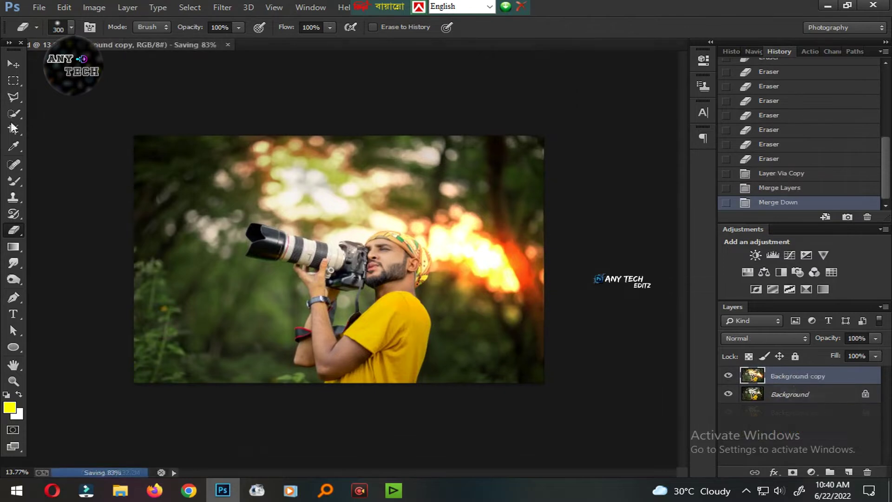
left_click(14, 130)
key("Return")
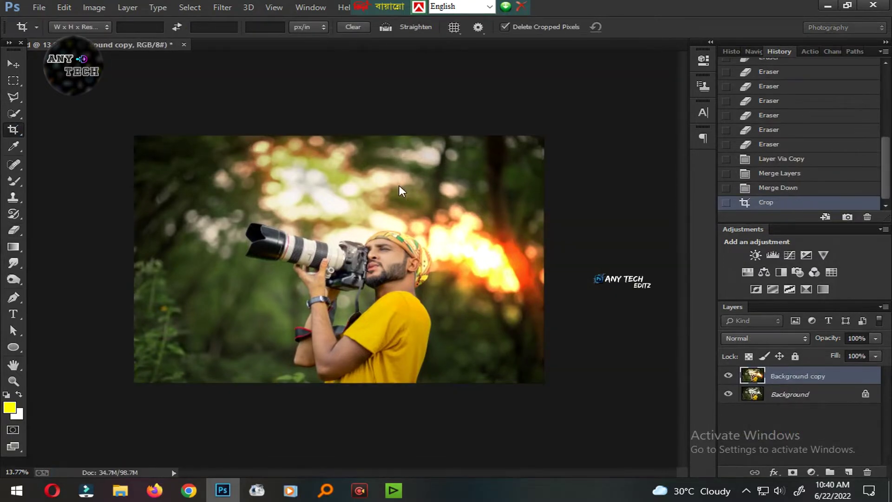
left_click(10, 67)
left_click(228, 8)
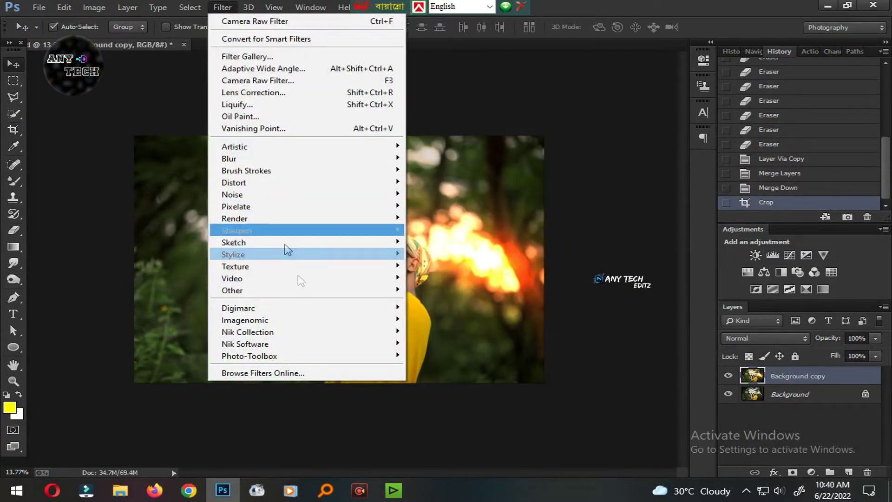
left_click(433, 357)
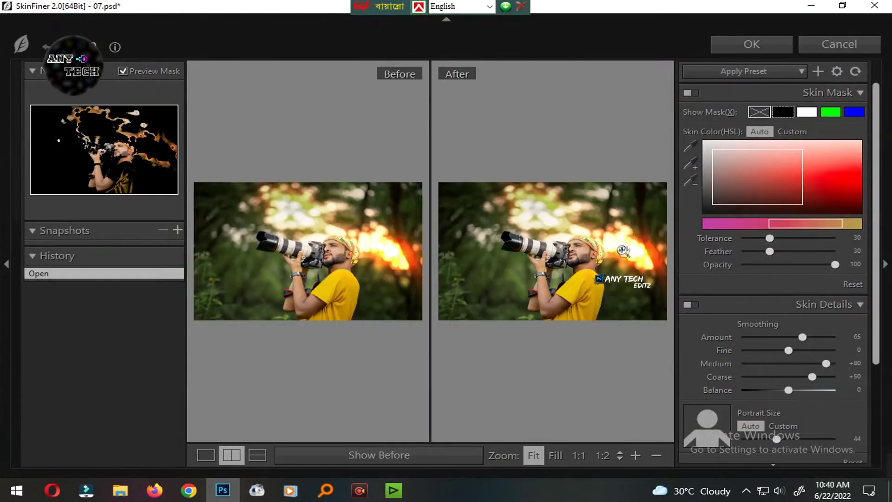
Step: Set skin tone saturation +25, brightness +9, contrast +22, shadow -6 and highlight +18
left_click(619, 261)
scroll(619, 264, "down", 1)
scroll(528, 319, "down", 1)
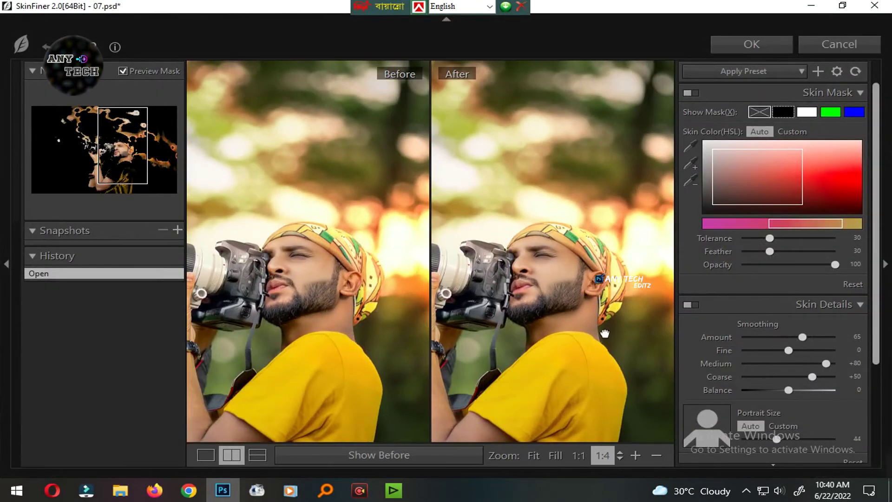
scroll(803, 409, "down", 3)
scroll(795, 391, "down", 2)
mouse_move(791, 376)
left_mouse_down()
mouse_move(800, 376)
mouse_move(799, 420)
mouse_move(756, 420)
mouse_move(785, 416)
left_mouse_up()
mouse_move(788, 429)
left_mouse_down()
mouse_move(769, 430)
mouse_move(799, 436)
left_mouse_up()
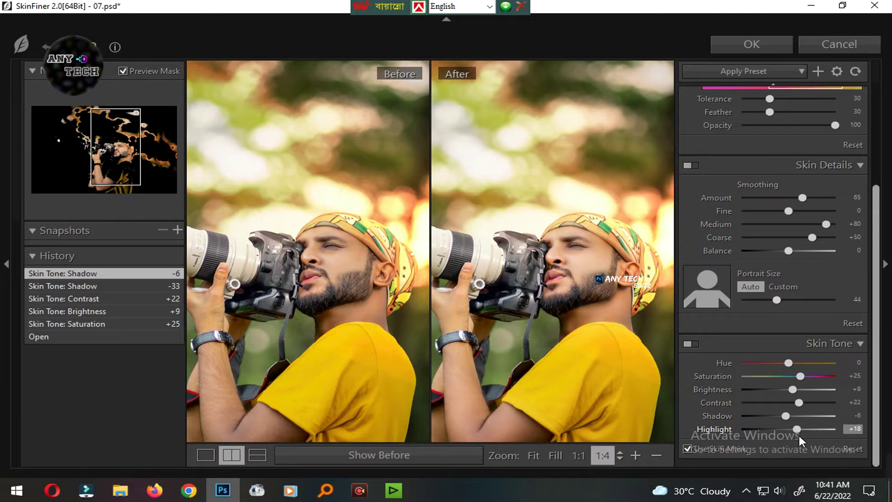
key("ctrl+minus")
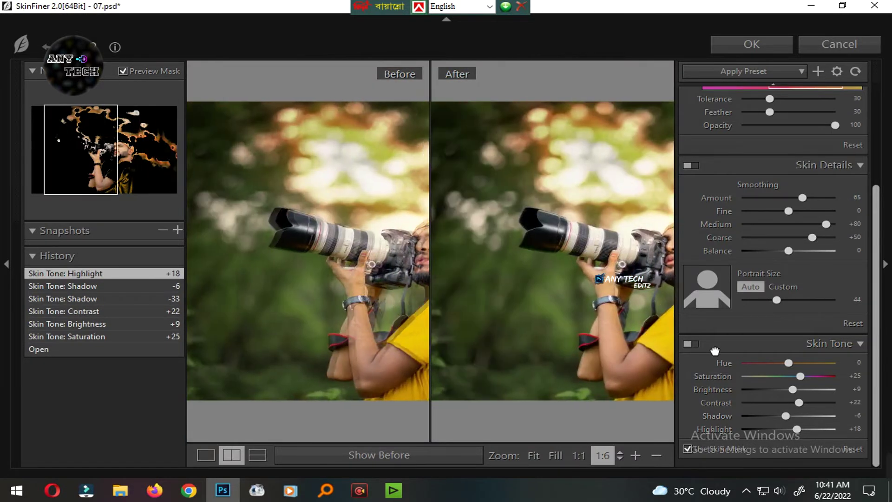
Step: Reduce the skin mask feather to 11 and fine smoothing to -54, then apply
mouse_move(505, 319)
left_mouse_down()
mouse_move(608, 259)
mouse_move(670, 168)
left_mouse_up()
left_click_drag(771, 112, 753, 112)
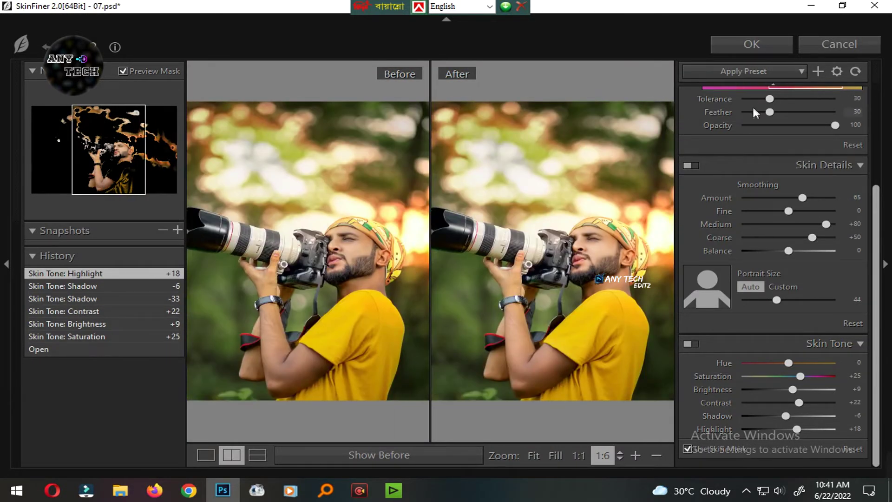
left_click_drag(789, 211, 764, 211)
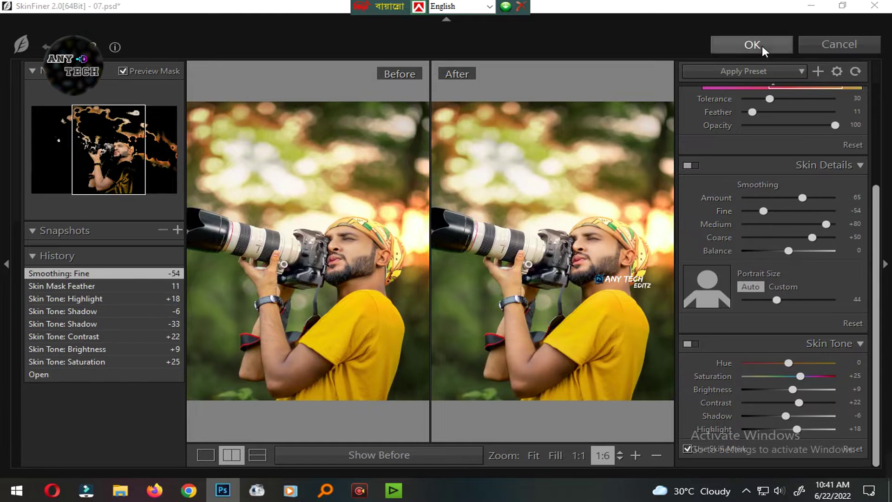
left_click(762, 46)
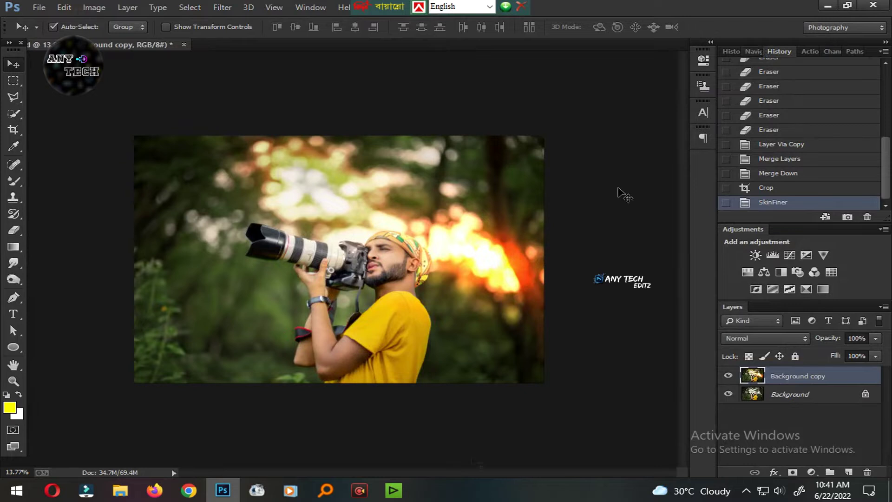
Step: In Camera Raw, add a lifted shadow point and a highlight point to the tone curve
left_click(222, 7)
left_click(382, 84)
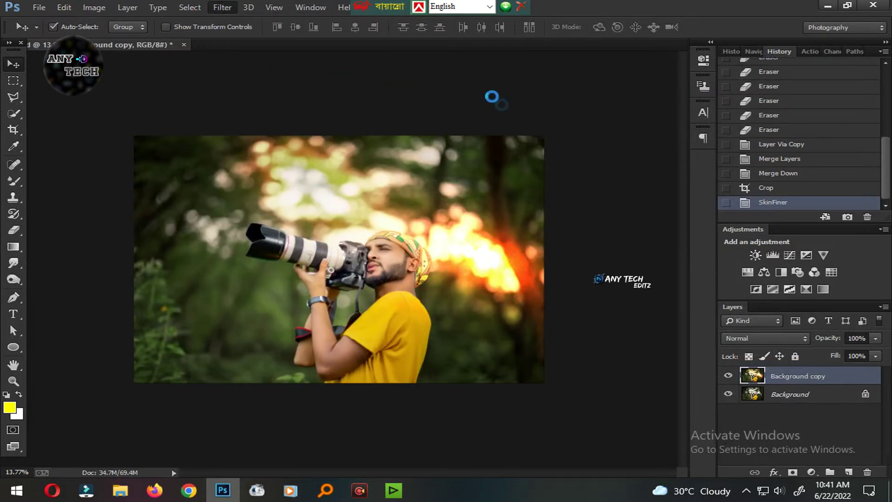
left_click(711, 136)
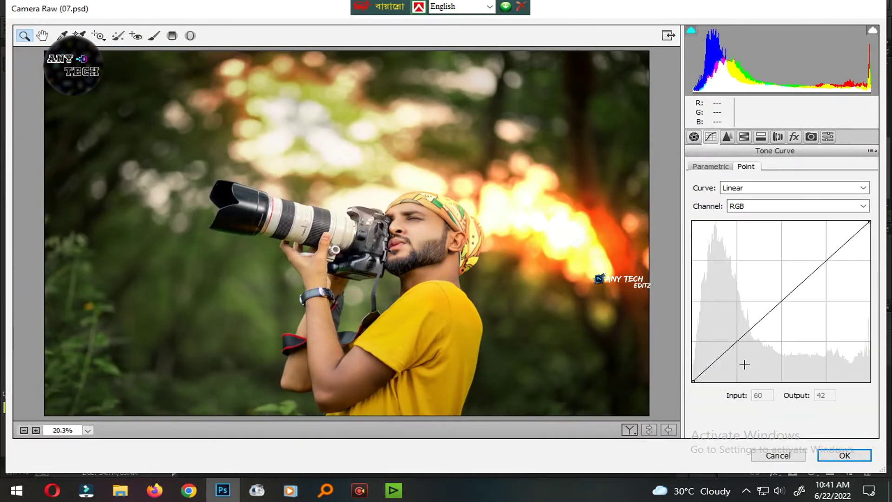
left_click(744, 365)
mouse_move(734, 355)
left_mouse_down()
mouse_move(727, 381)
mouse_move(700, 381)
left_mouse_up()
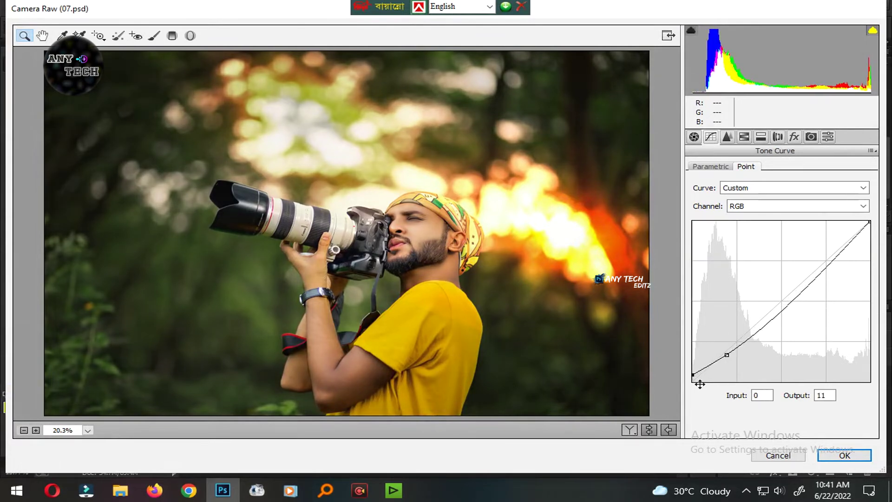
left_click_drag(838, 282, 843, 269)
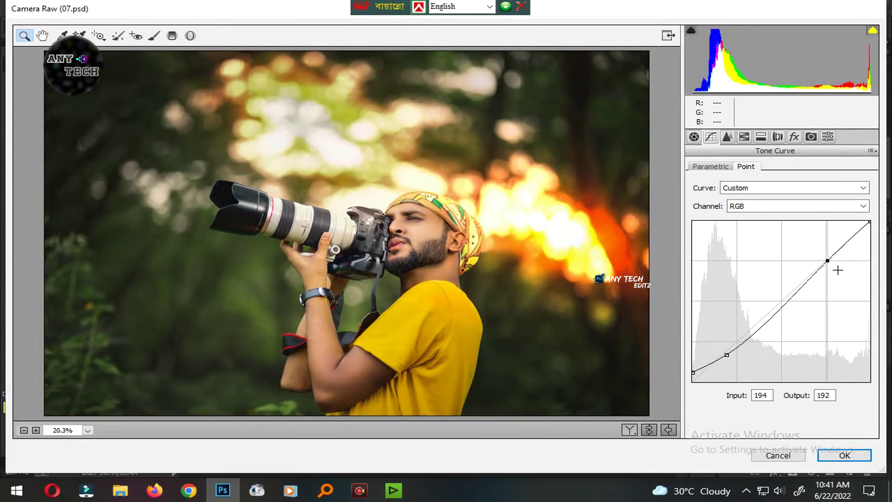
Step: Set HSL saturation to Yellows +54, Greens -10, Aquas -100, and slightly lower Oranges
left_click(744, 137)
left_click_drag(698, 268, 836, 278)
left_click_drag(782, 289, 690, 305)
left_click_drag(780, 309, 693, 311)
mouse_move(782, 247)
left_mouse_down()
mouse_move(788, 253)
mouse_move(834, 226)
mouse_move(786, 272)
mouse_move(779, 250)
left_mouse_up()
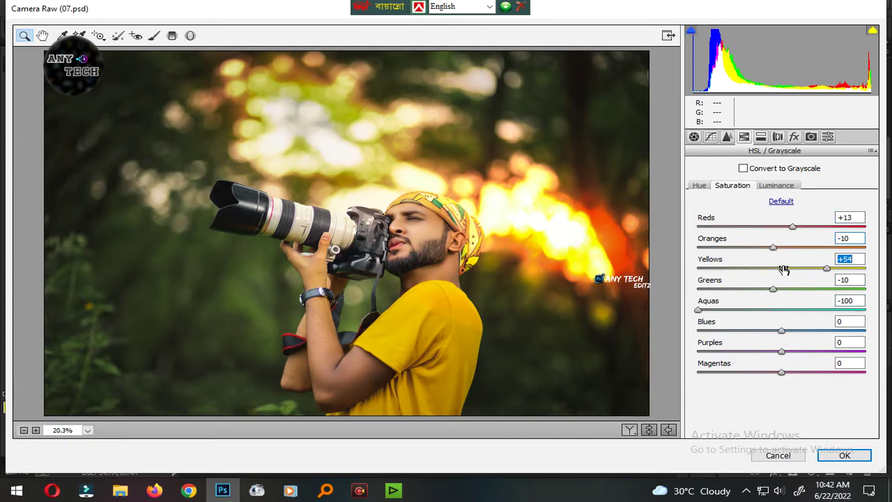
Step: Reduce Yellows saturation to about +34 and set Greens saturation to -13
mouse_move(826, 268)
left_mouse_down()
mouse_move(786, 288)
mouse_move(709, 289)
left_mouse_up()
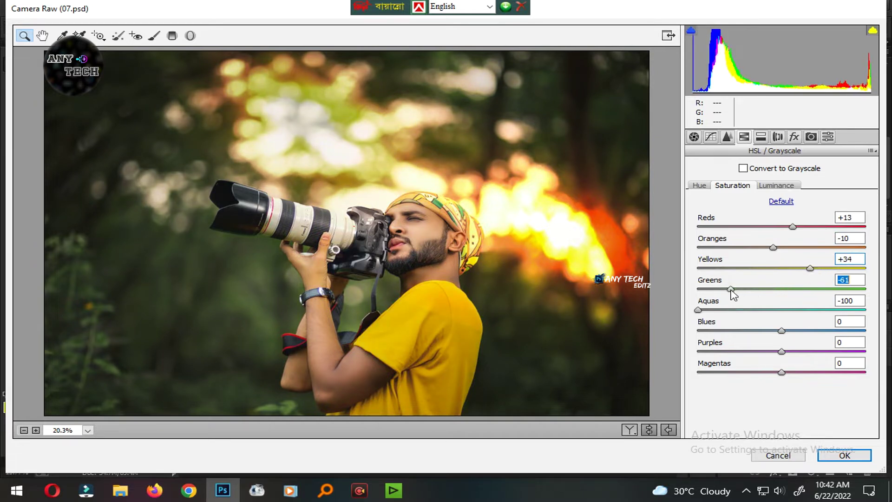
key("ctrl+z")
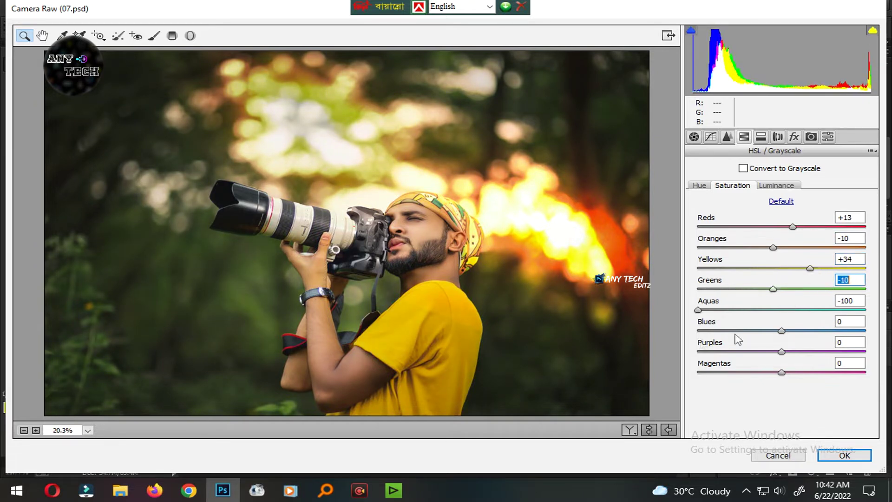
key("Down")
key("Down")
key("Down")
key("Tab")
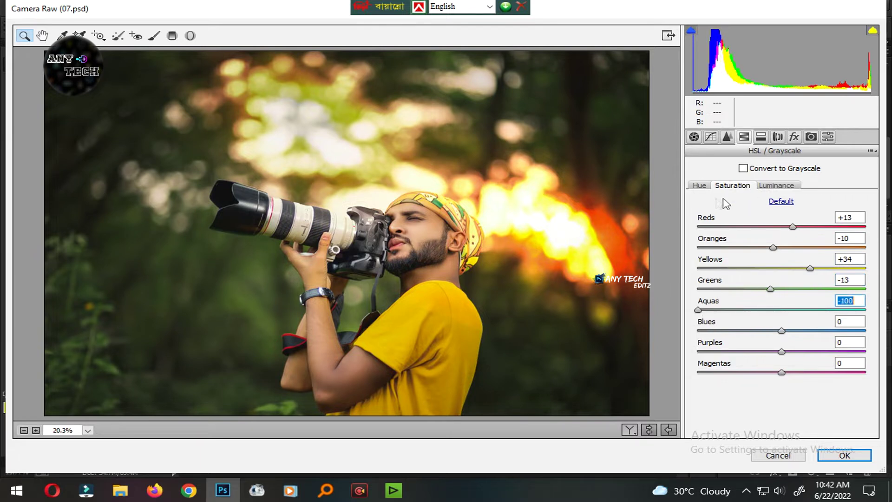
Step: Raise luminance: Yellows brighter, Greens +41, Aquas +53, Blues +52
left_click(776, 186)
mouse_move(788, 270)
left_mouse_down()
mouse_move(812, 274)
mouse_move(791, 276)
mouse_move(809, 277)
mouse_move(796, 251)
mouse_move(829, 228)
left_mouse_up()
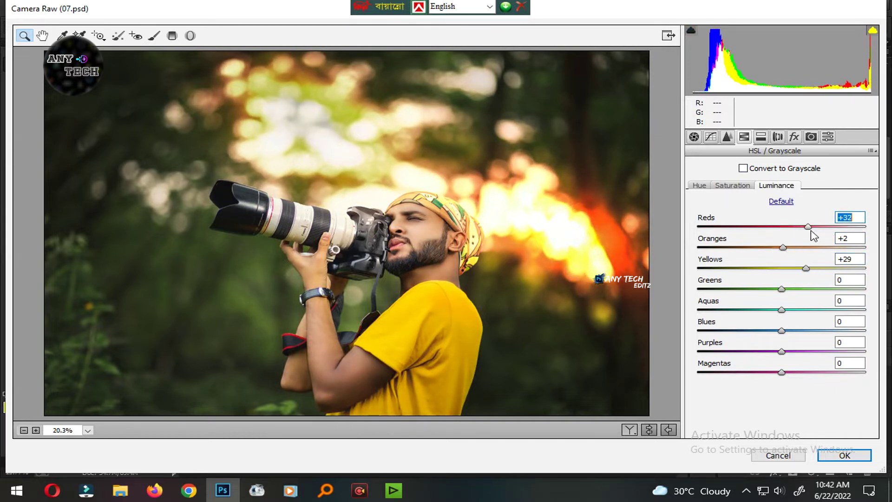
left_click_drag(781, 289, 816, 289)
key("Tab")
type("53")
key("Tab")
type("52")
Step: Set Blue Primary saturation +53 and Green Primary +15, then apply Camera Raw
left_click(811, 137)
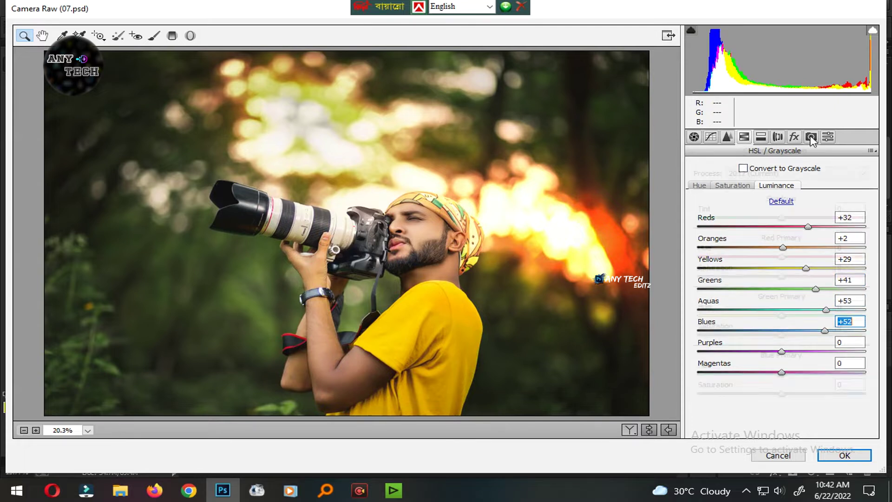
left_click_drag(782, 394, 826, 393)
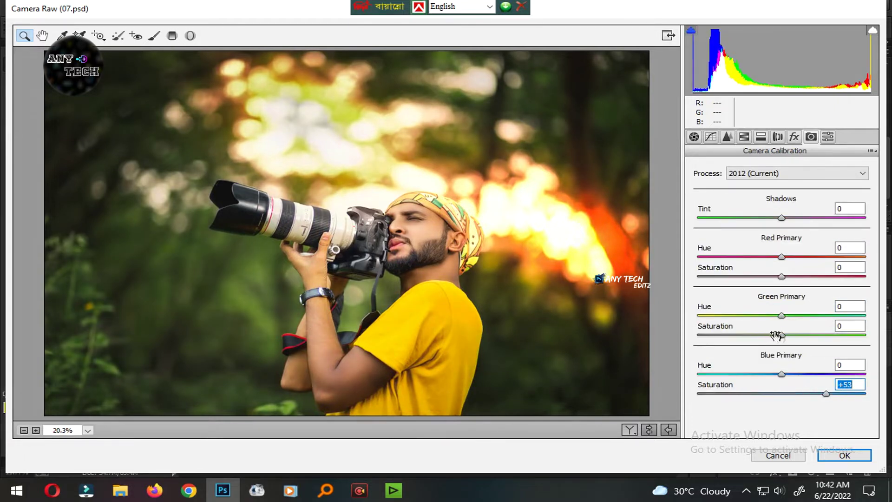
left_click_drag(776, 336, 793, 340)
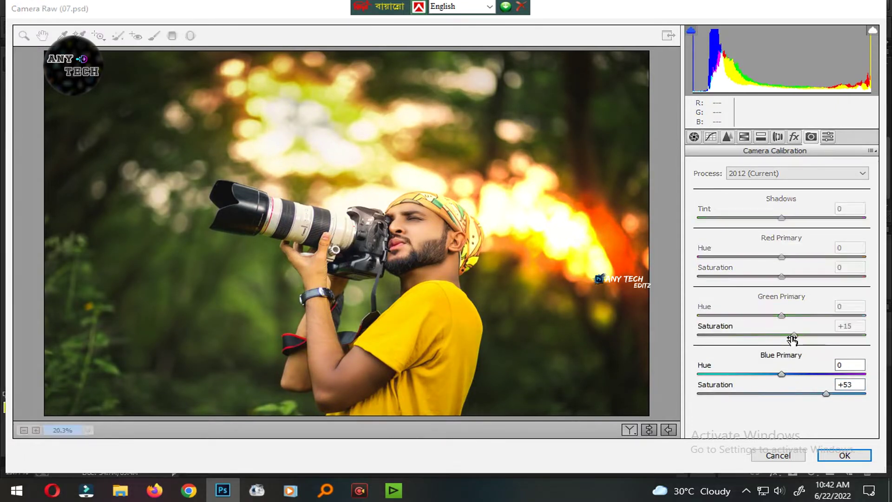
key("Return")
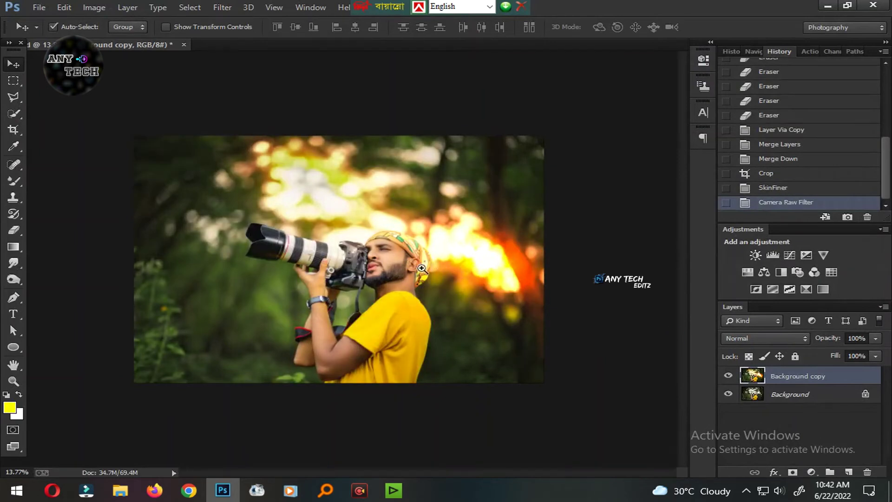
Step: Fit the image to the window, compare before and after, and save the document
key("ctrl+0")
key("ctrl+s")
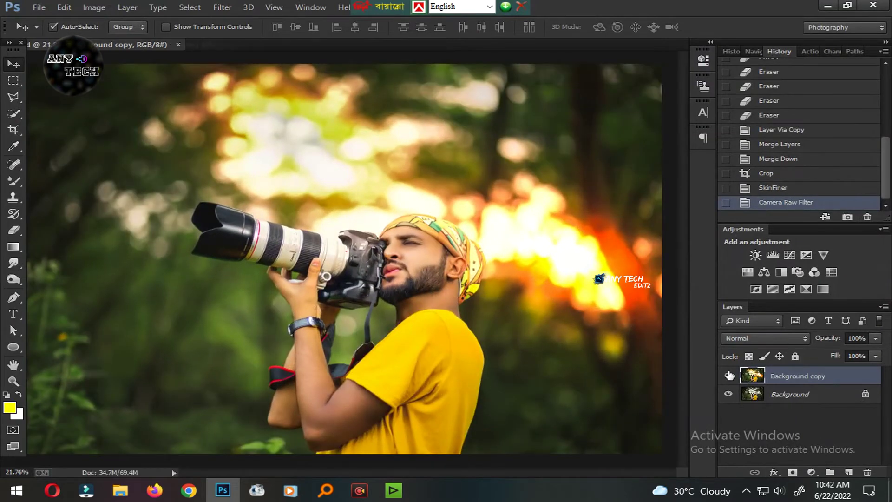
left_click(729, 376)
left_click(730, 375)
key("ctrl+s")
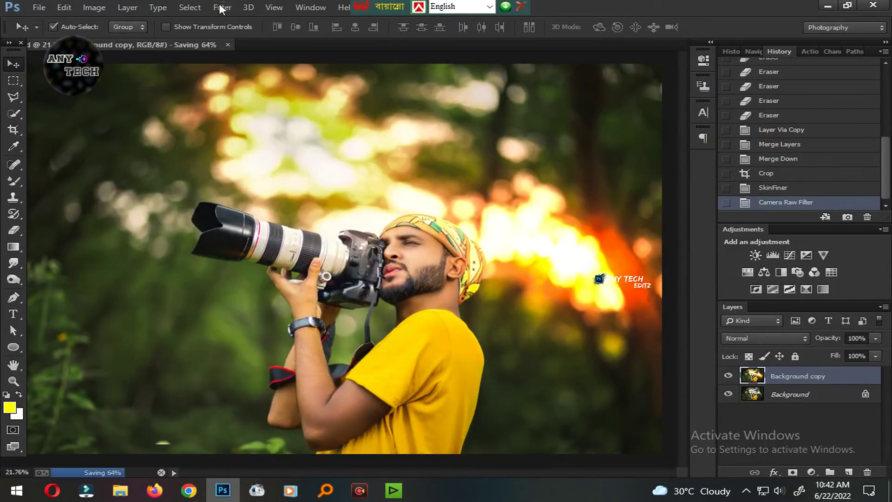
Step: In Color Efex Pro 4, add White Neutralizer to the filter stack
left_click(221, 8)
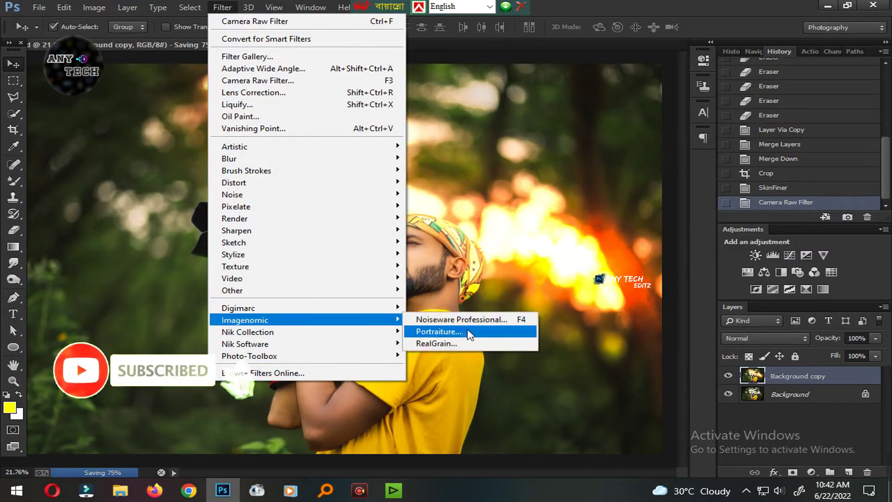
left_click(469, 331)
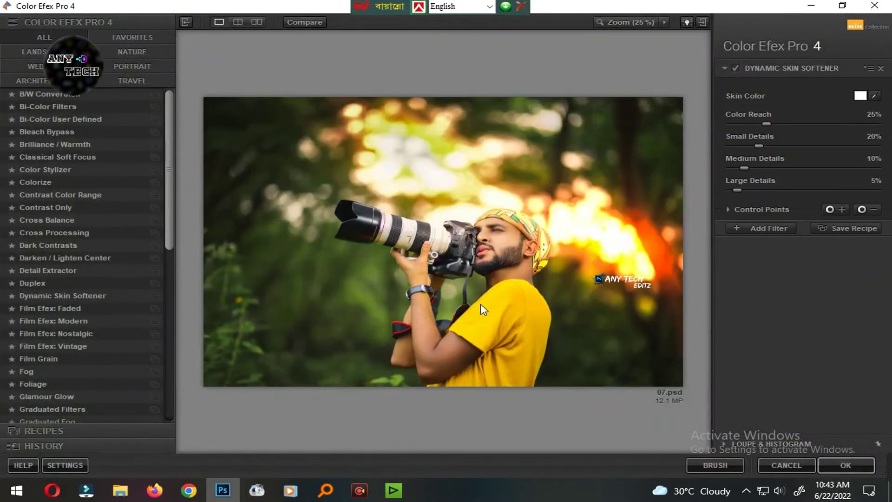
left_click(734, 228)
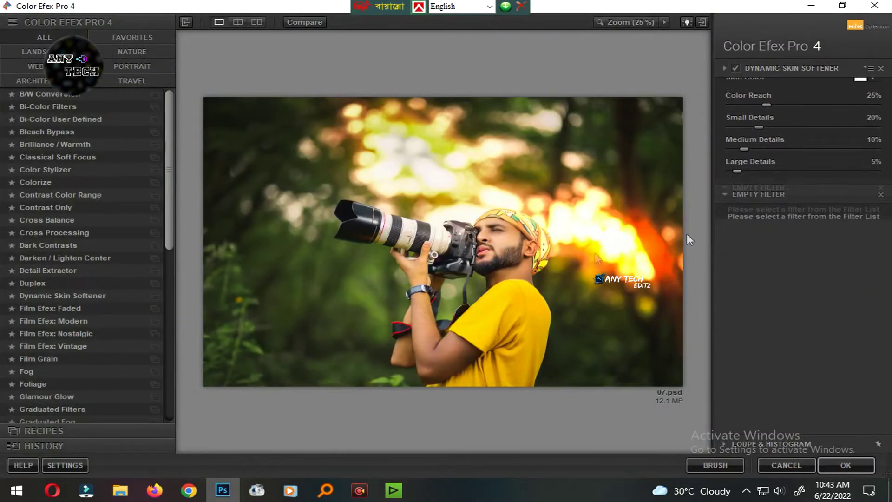
scroll(24, 343, "down", 5)
scroll(87, 369, "down", 4)
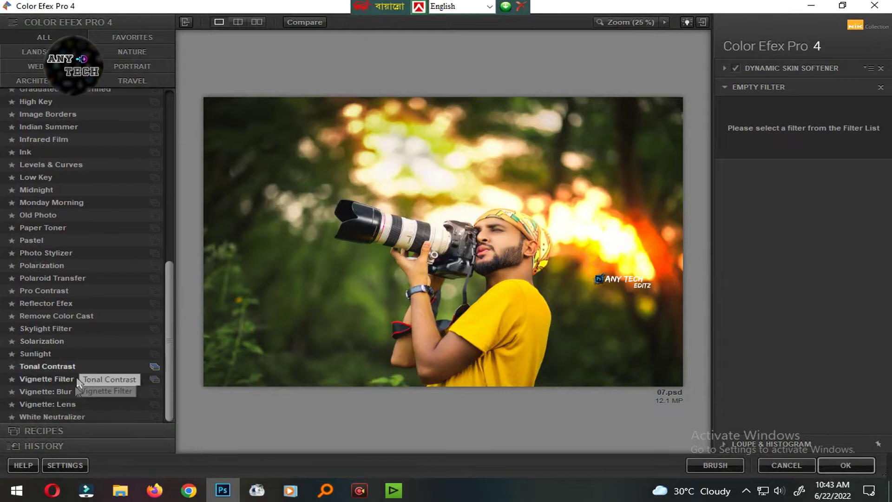
left_click(49, 416)
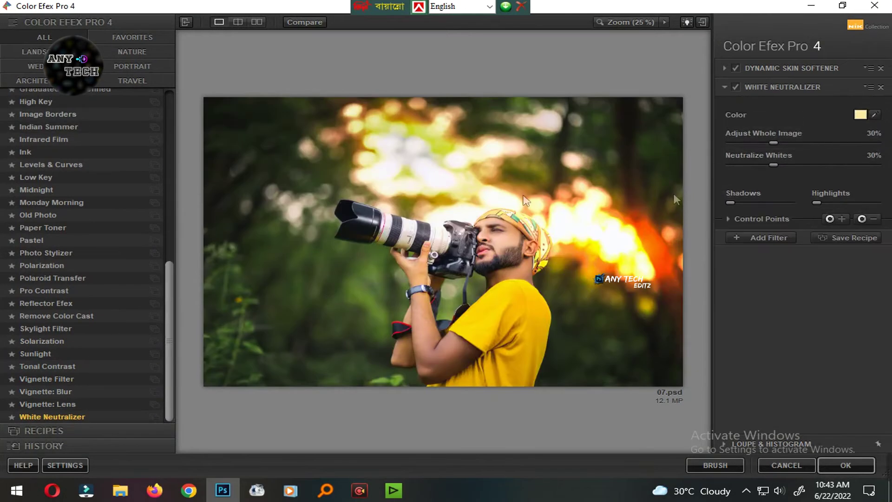
Step: Add a switched-off Detail Extractor to the stack and apply the Color Efex filters
left_click(744, 237)
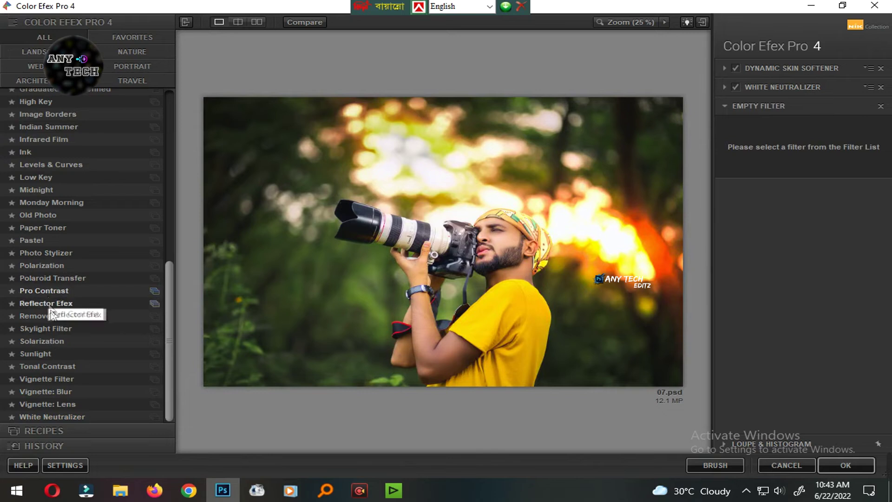
left_click_drag(170, 344, 173, 192)
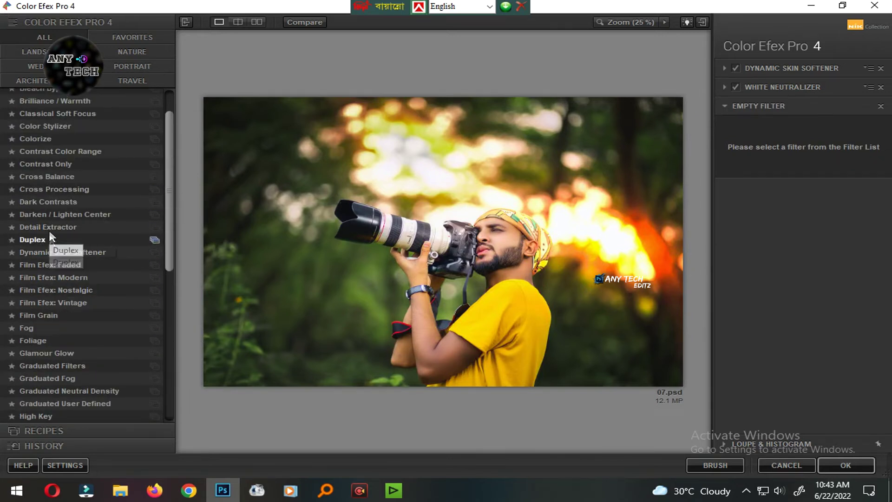
left_click(51, 227)
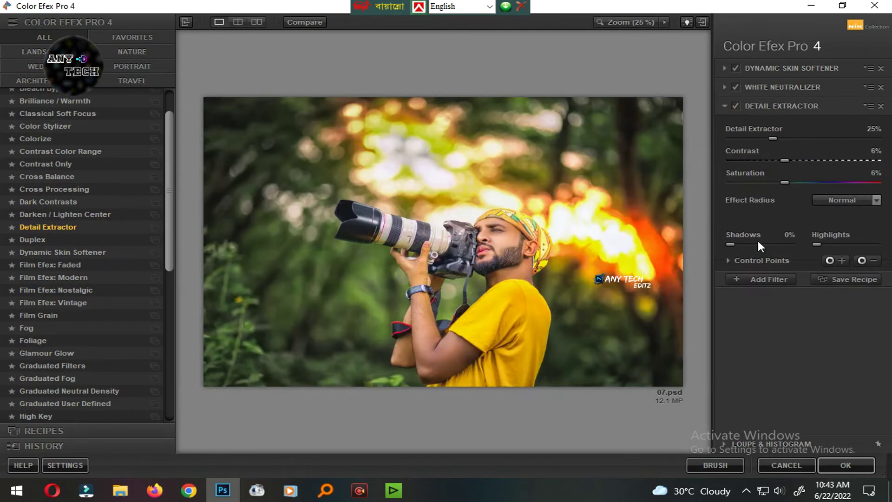
left_click(736, 106)
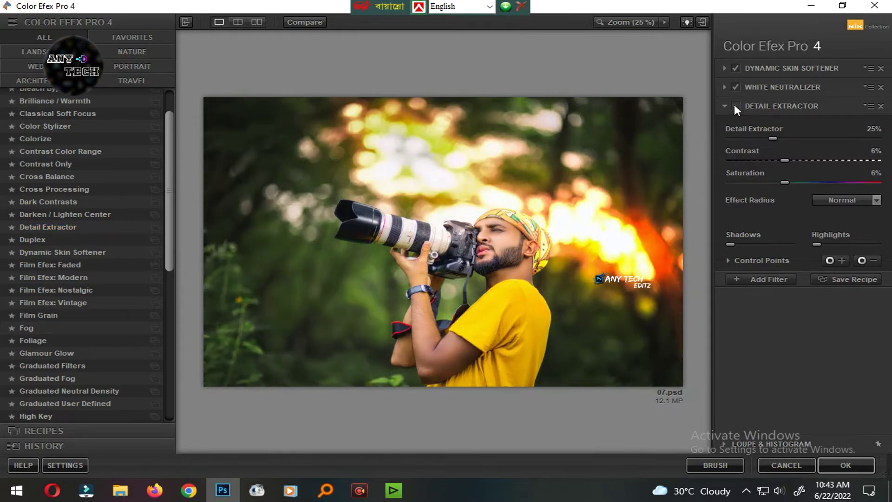
left_click(766, 279)
left_click(845, 466)
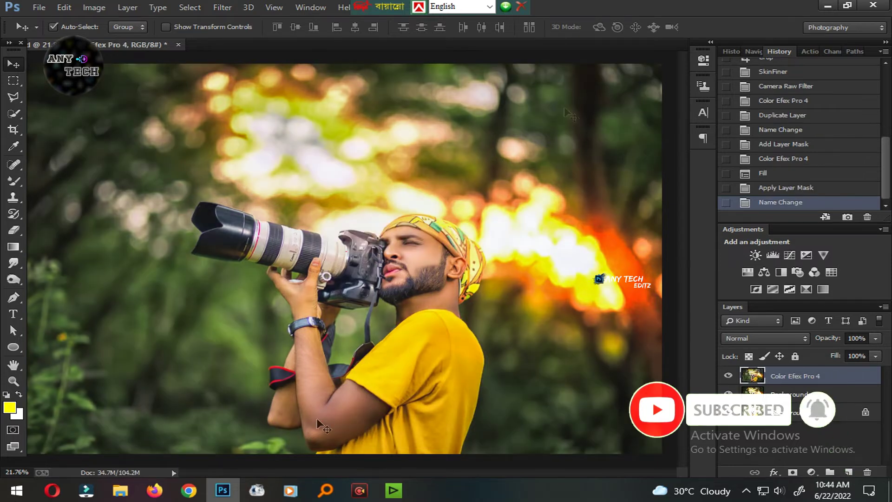
Step: Zoom in on the face to inspect the Color Efex Pro 4 result and compare it hidden
double_click(13, 381)
left_click(476, 321, "alt")
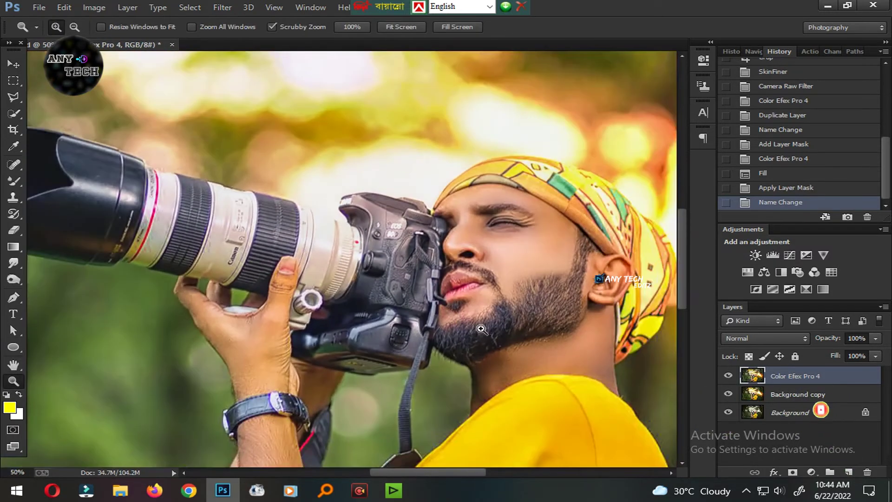
left_click(728, 375)
left_click(728, 376)
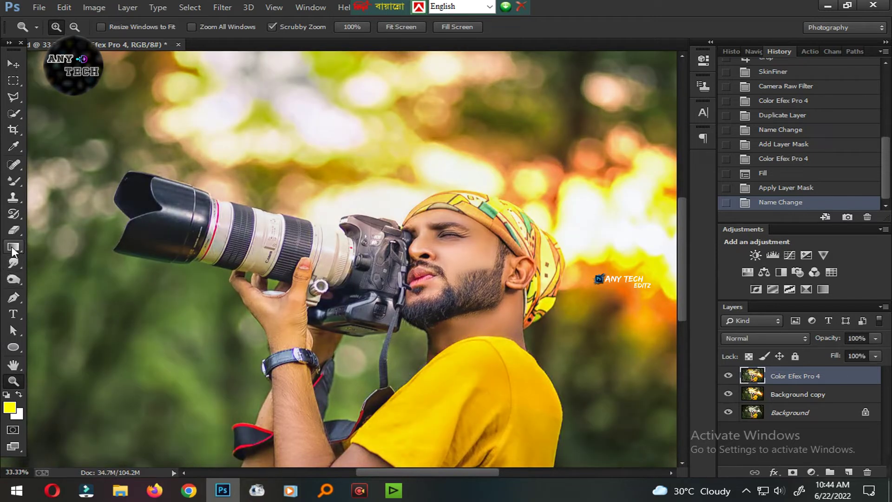
left_click(13, 181)
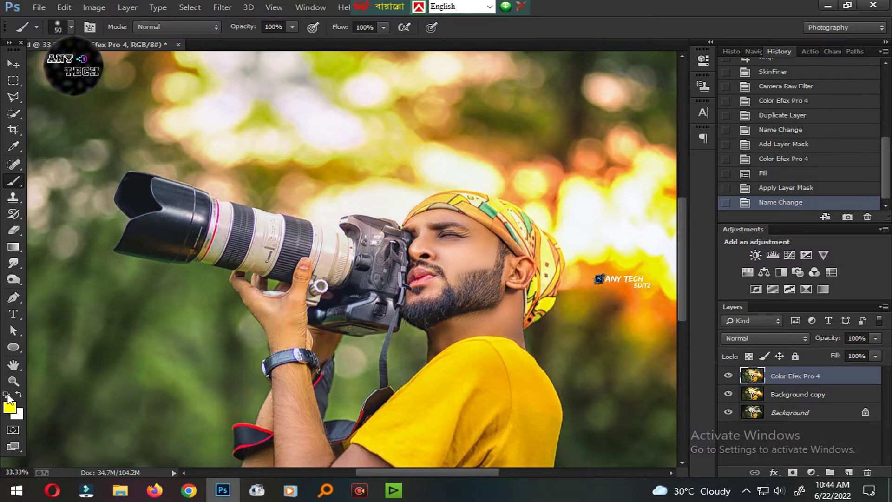
Step: Add a white mask to the Color Efex Pro 4 layer and paint black over the face
left_click(18, 394)
left_click(793, 473)
key("x")
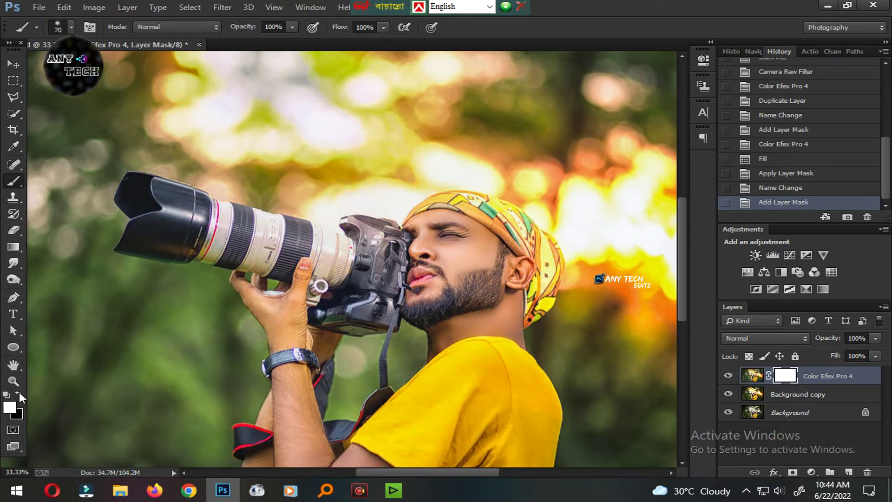
left_click(412, 261)
left_click(469, 288)
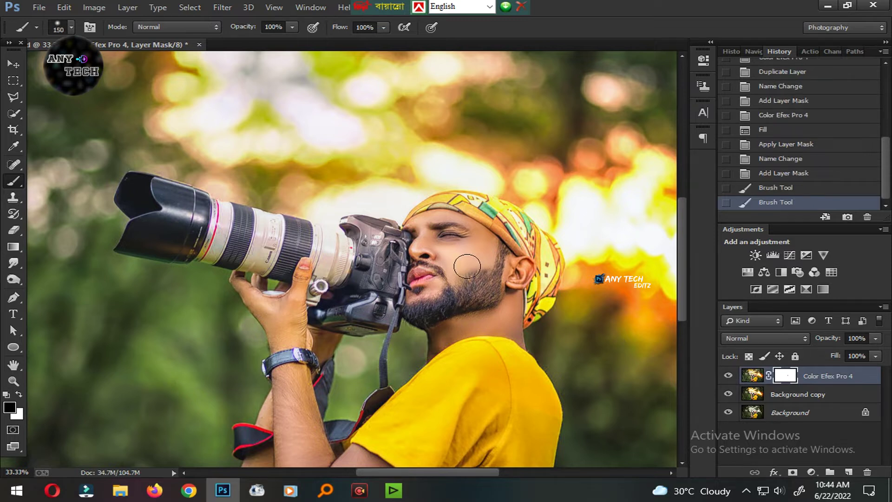
key("bracketright")
Step: Mask the effect off the ear, neck, camera and hand, resizing the brush as needed
left_click(493, 284)
left_click(526, 284)
left_click(512, 335)
key("bracketright")
key("bracketright")
left_click(325, 241)
left_click(283, 318)
key("bracketleft")
scroll(335, 395, "down", 3)
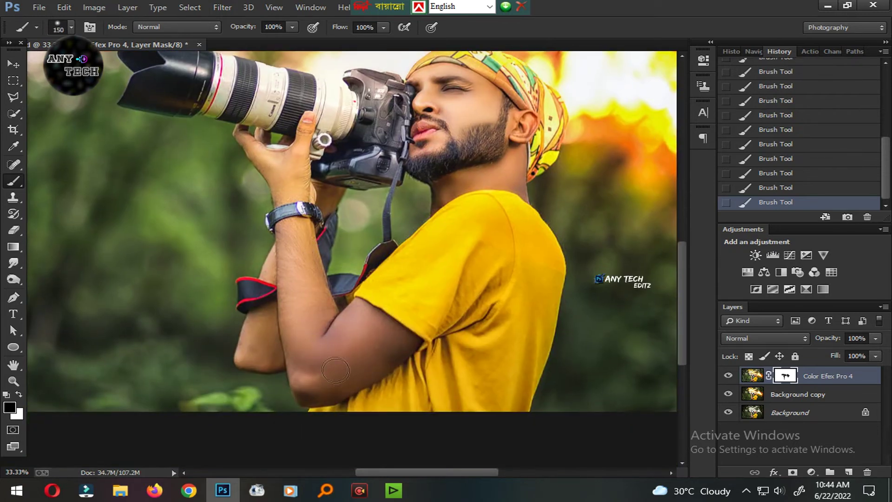
key("bracketright")
key("bracketright")
key("bracketright")
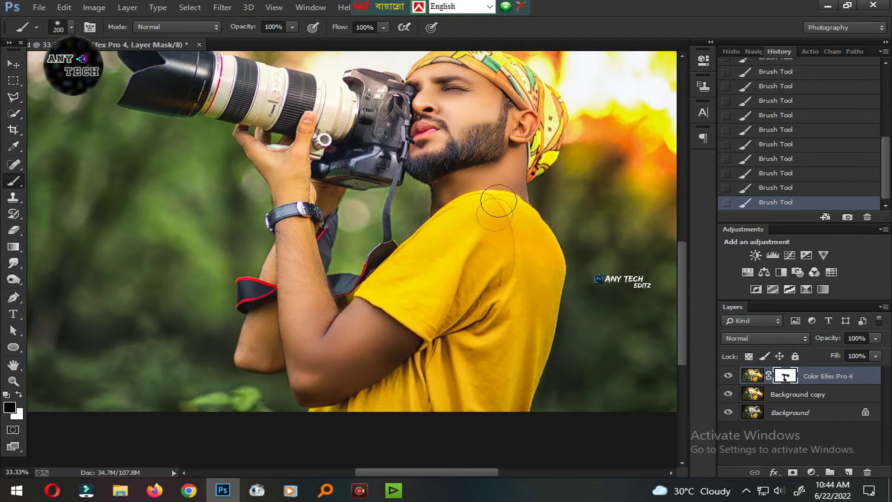
scroll(511, 177, "down", 5)
scroll(435, 362, "up", 3)
Step: Lower the Color Efex Pro 4 layer's opacity to 52%, comparing it on and off
left_click(728, 376)
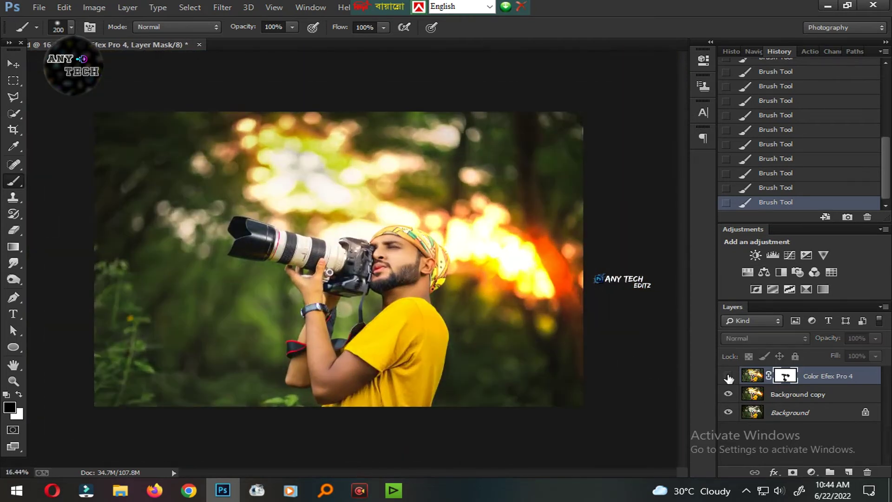
left_click(728, 376)
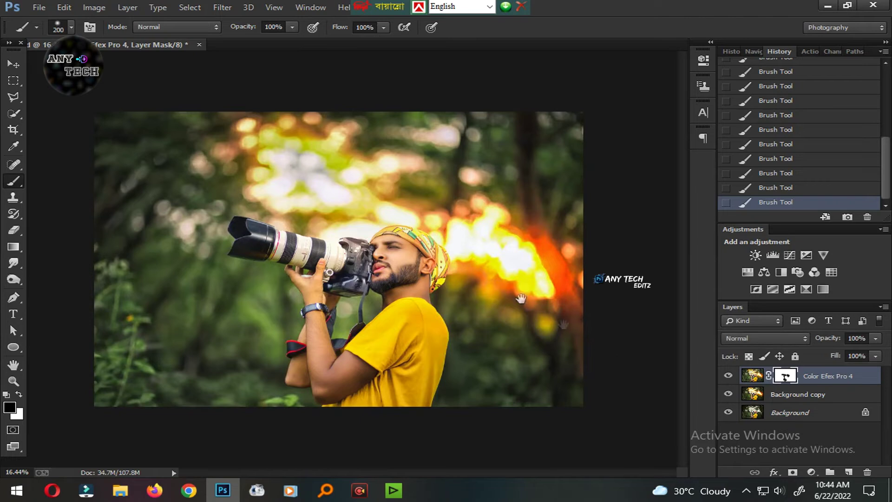
scroll(334, 292, "up", 1)
scroll(363, 299, "up", 1)
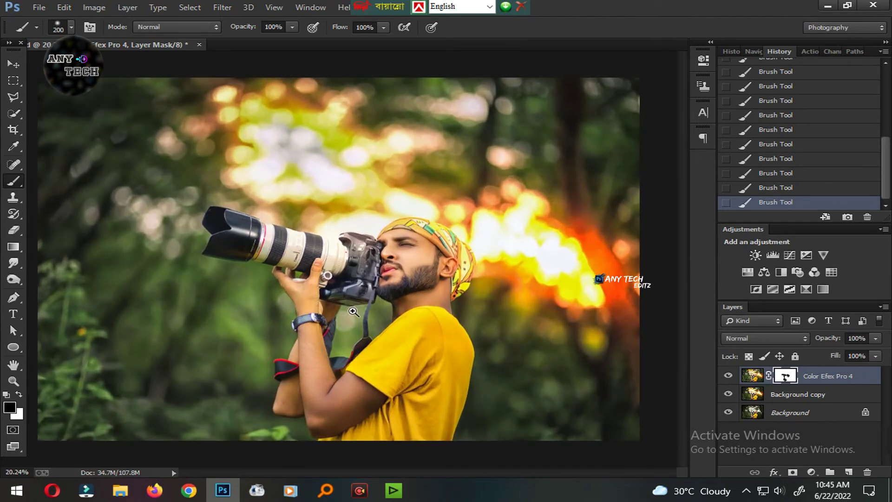
scroll(395, 309, "up", 1)
scroll(431, 319, "up", 1)
left_click_drag(825, 340, 792, 347)
left_click(728, 376)
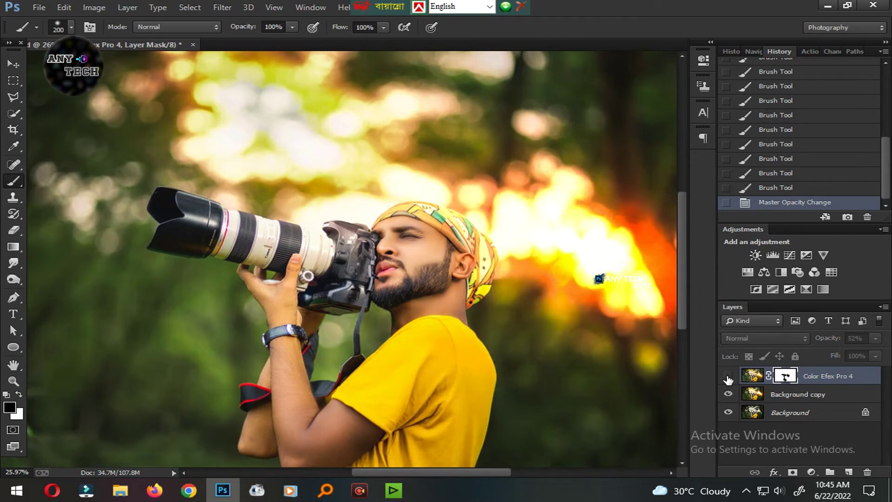
Step: Merge the effect layer down into Background copy and save the document
key("ctrl+e")
left_click_drag(435, 223, 342, 339)
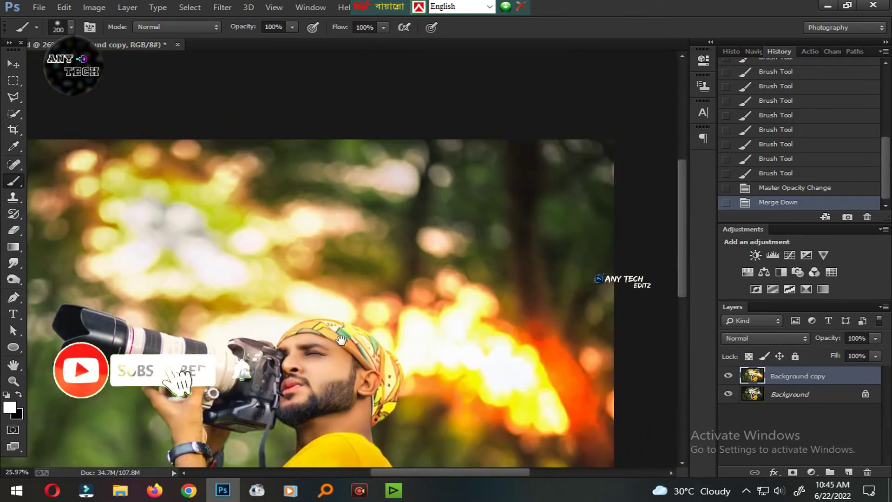
scroll(342, 339, "down", 3)
key("ctrl+s")
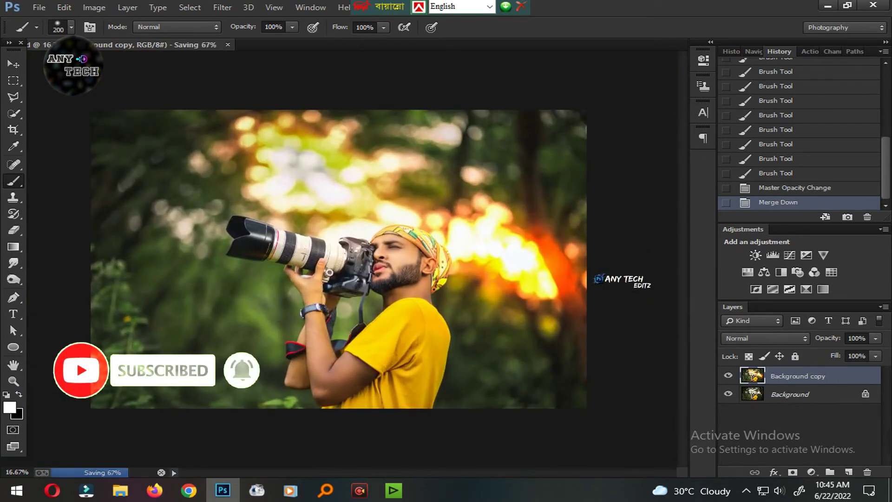
key("v")
left_click(222, 6)
left_click(297, 79)
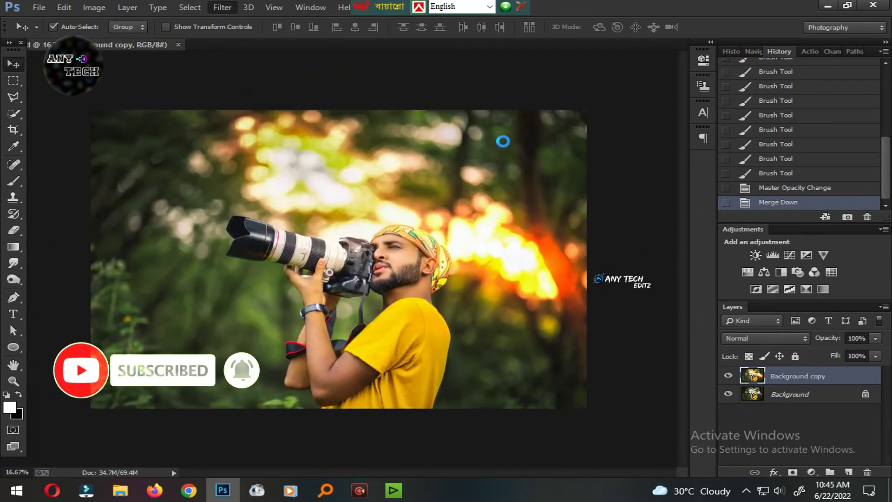
Step: In HSL, set Greens hue to -100, tweak Yellows and Aquas hue, and raise Yellows saturation
left_click(744, 137)
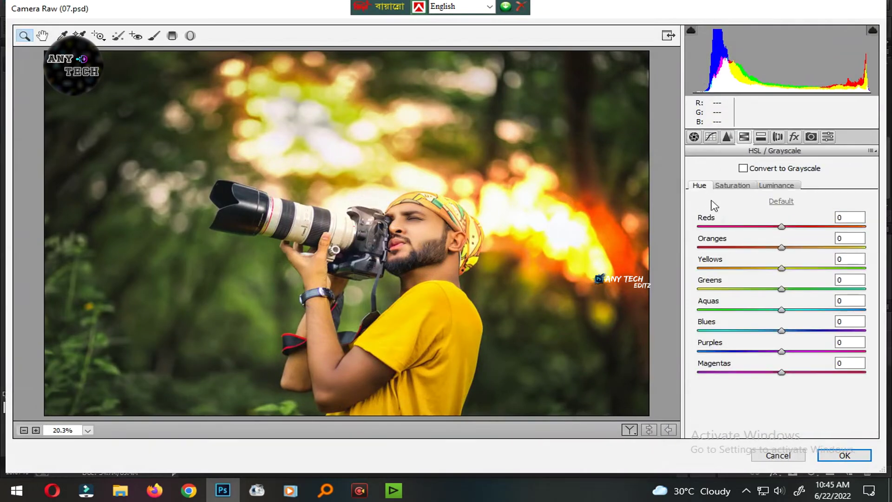
left_click_drag(781, 289, 699, 302)
left_click_drag(782, 268, 769, 269)
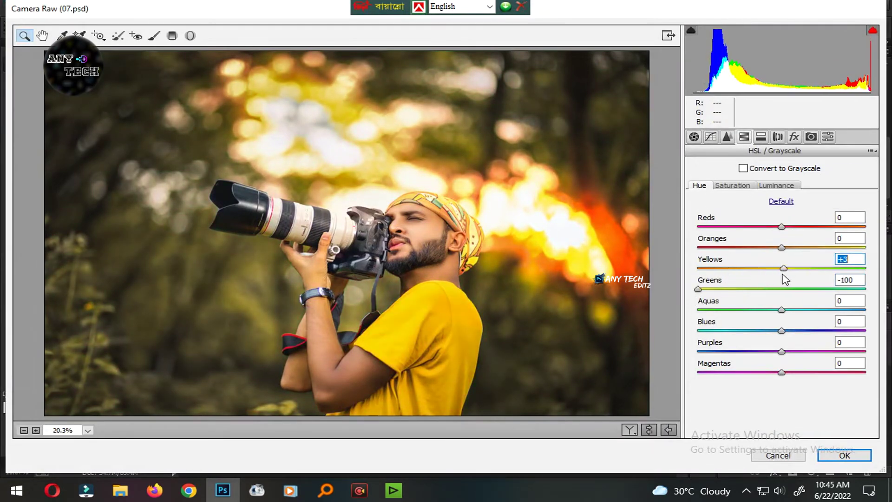
left_click_drag(782, 310, 722, 310)
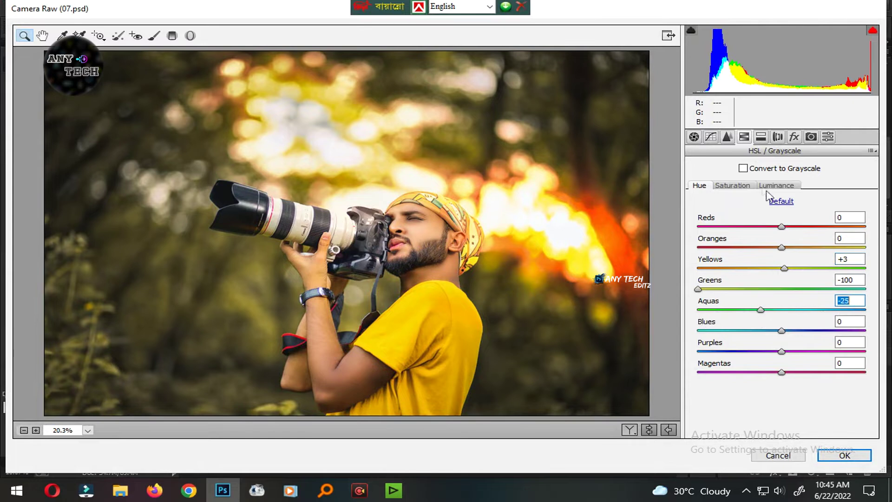
left_click(733, 185)
mouse_move(782, 269)
left_mouse_down()
mouse_move(727, 281)
mouse_move(797, 268)
mouse_move(833, 289)
mouse_move(811, 317)
left_mouse_up()
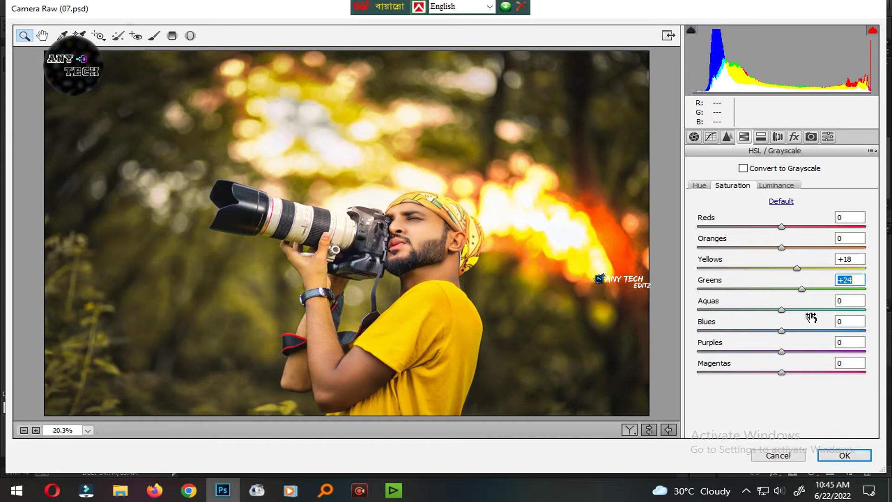
Step: Adjust green and blue primary saturation in Camera Calibration and add a -5 corner vignette
left_click(811, 136)
left_click_drag(781, 335, 780, 335)
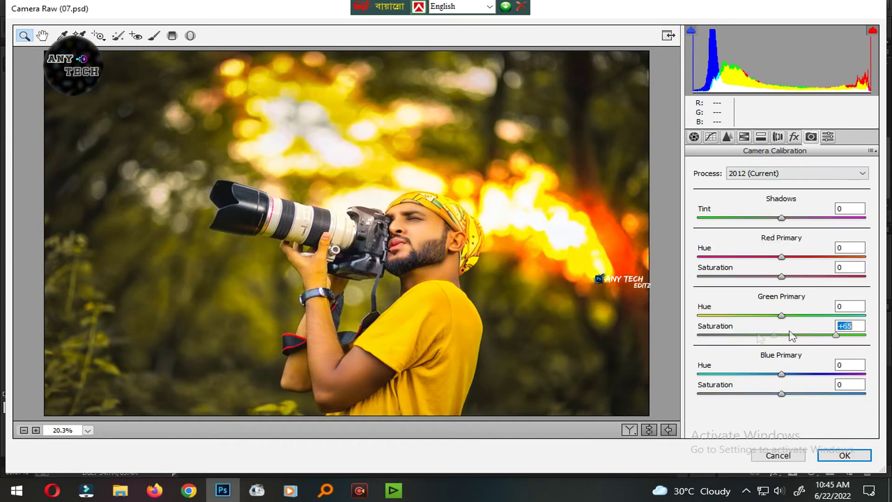
left_click_drag(782, 394, 817, 398)
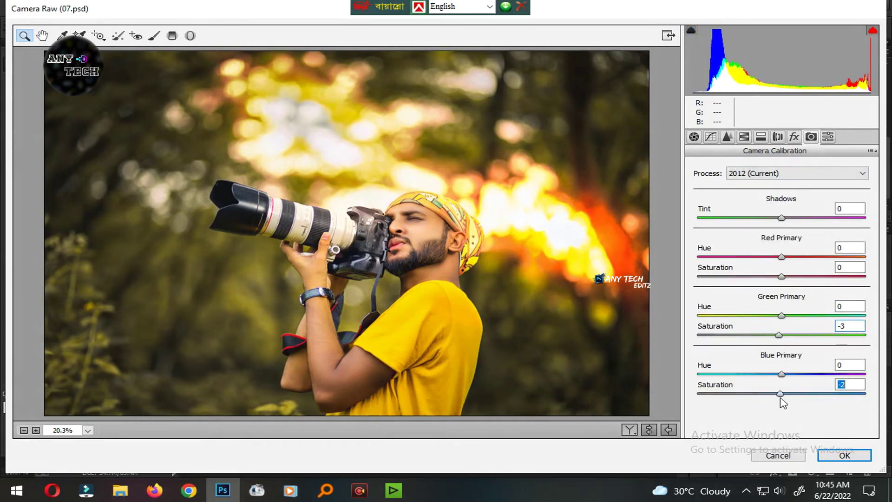
left_click(828, 137)
left_click(794, 137)
mouse_move(781, 299)
left_mouse_down()
mouse_move(768, 299)
mouse_move(777, 299)
left_mouse_up()
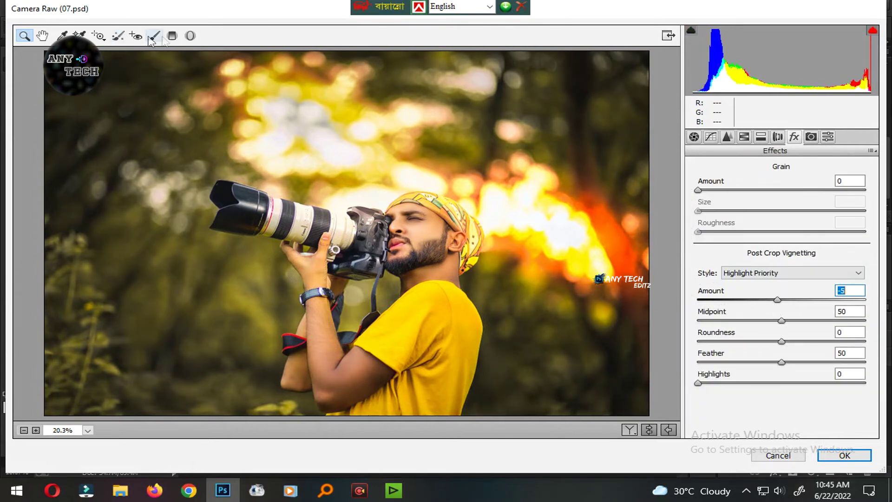
left_click(172, 35)
Step: Draw and reshape a large radial filter ellipse around the man so only the edges darken
left_click_drag(200, 66, 393, 356)
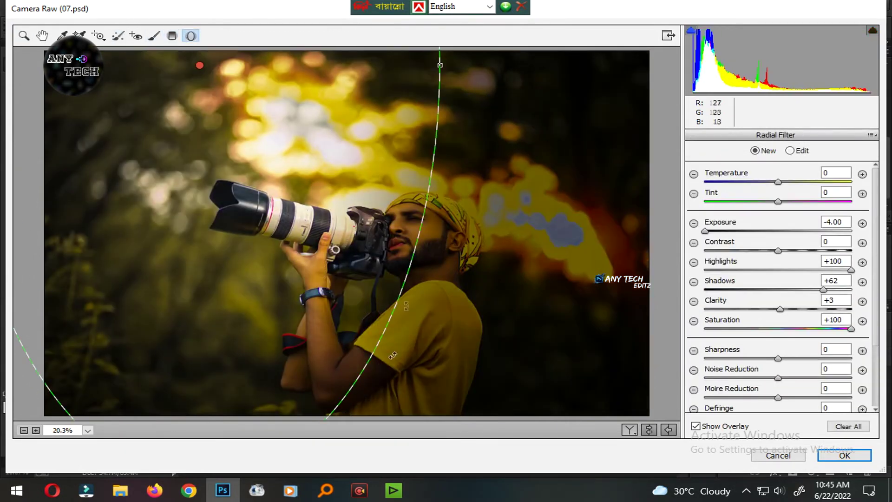
left_click_drag(461, 197, 581, 200)
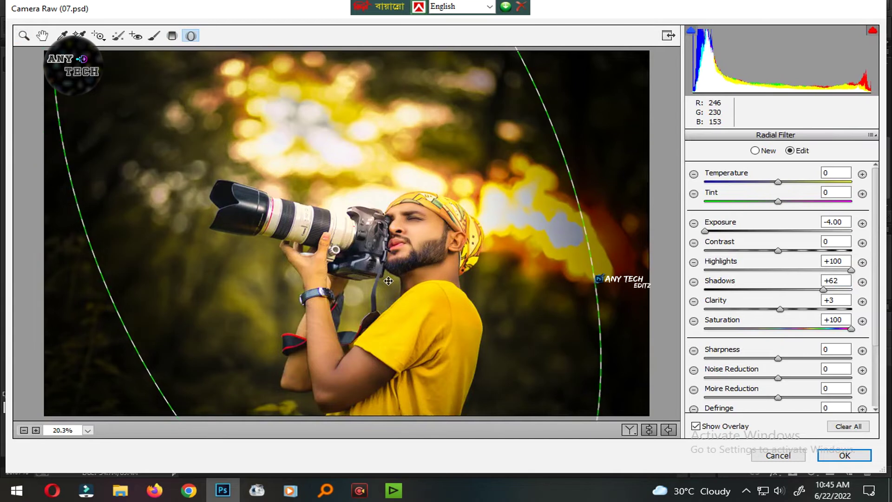
key("ctrl+minus")
key("ctrl+minus")
mouse_move(463, 150)
left_mouse_down()
mouse_move(564, 126)
mouse_move(495, 391)
mouse_move(514, 295)
left_mouse_up()
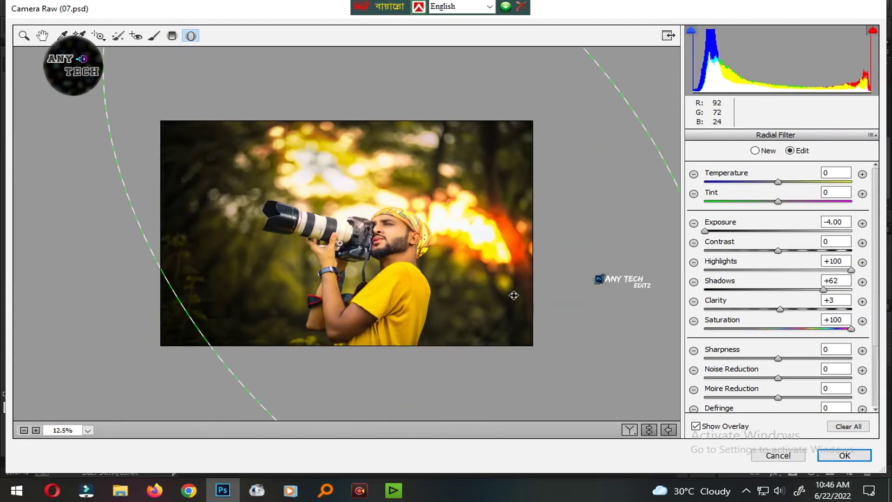
mouse_move(211, 342)
left_mouse_down()
mouse_move(406, 353)
mouse_move(402, 298)
left_mouse_up()
Step: Apply the Camera Raw adjustments and save the document
key("Return")
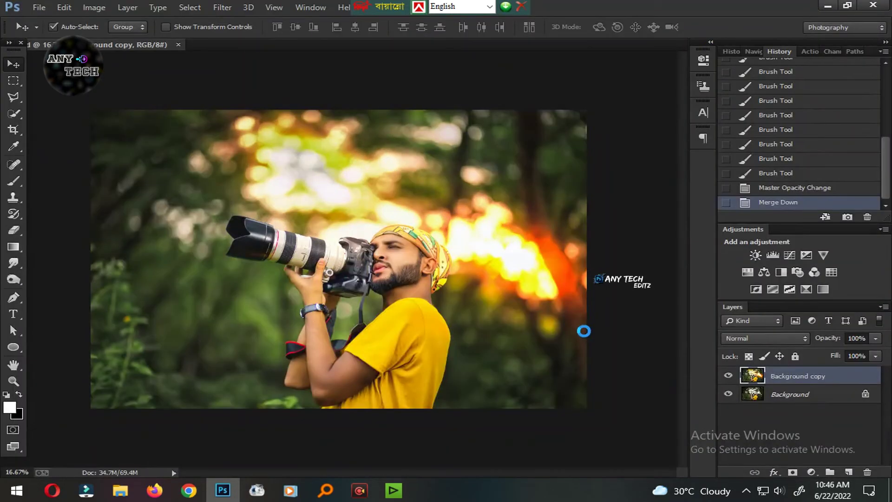
scroll(403, 309, "up", 2)
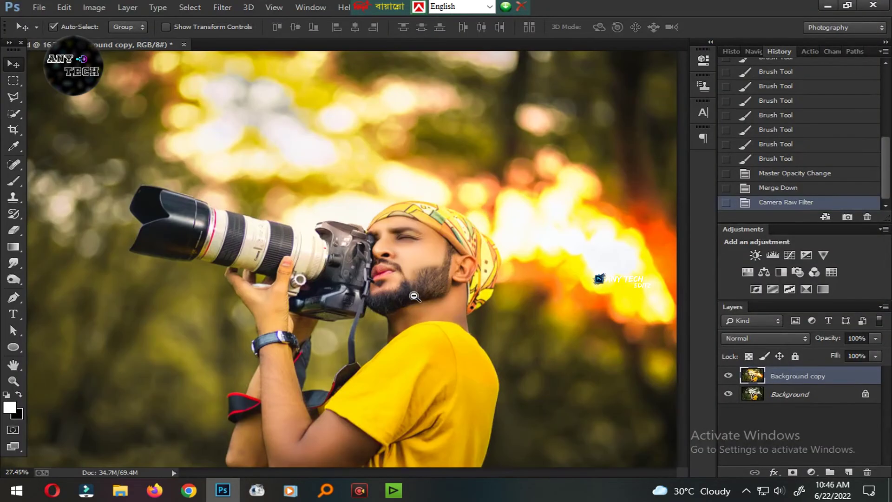
scroll(390, 302, "down", 2)
scroll(376, 293, "up", 1)
key("ctrl+s")
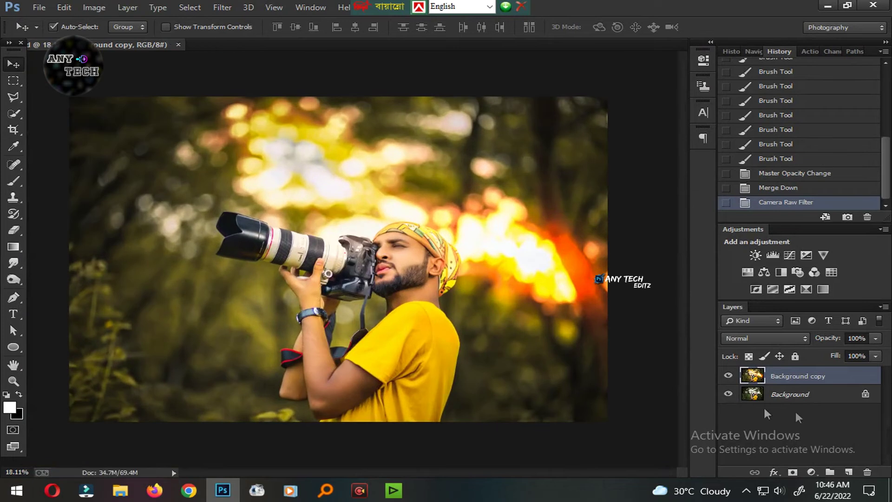
left_click(728, 376)
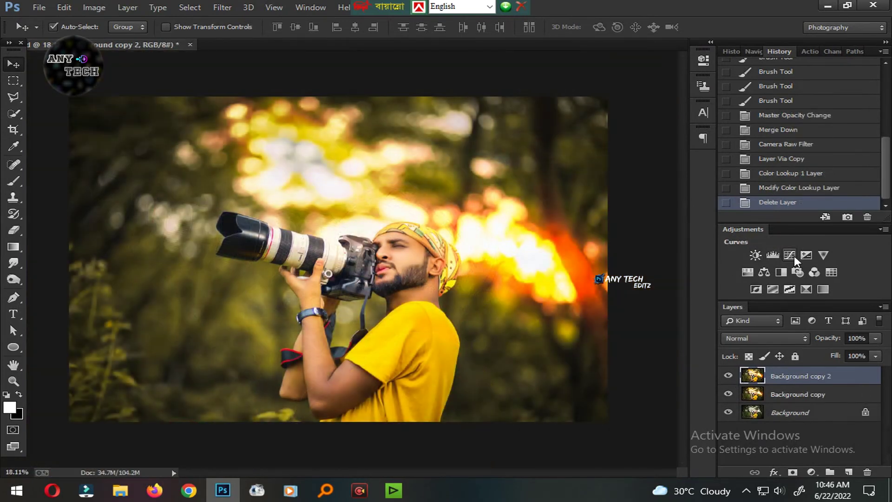
Step: Add a Curves adjustment layer, lowering Green channel shadows and lifting its highlights
left_click(789, 255)
left_click(604, 107)
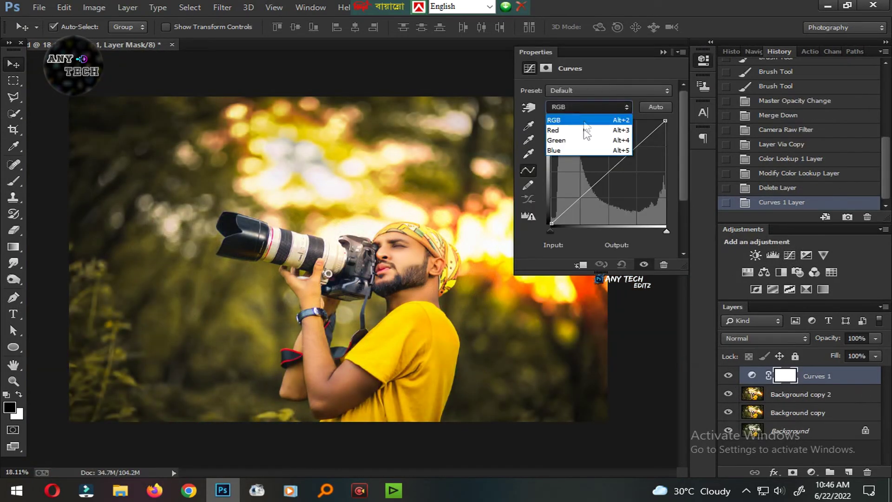
left_click(563, 138)
left_click_drag(633, 214, 581, 217)
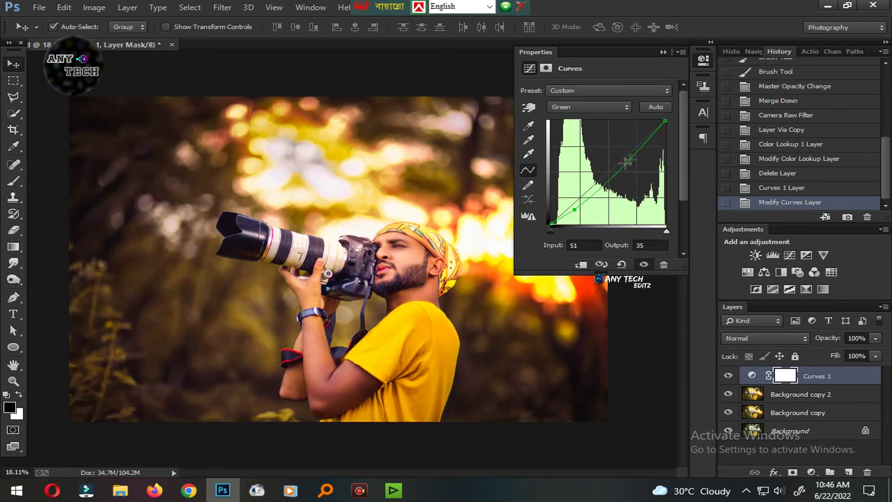
left_click(647, 148)
left_click_drag(646, 148, 644, 147)
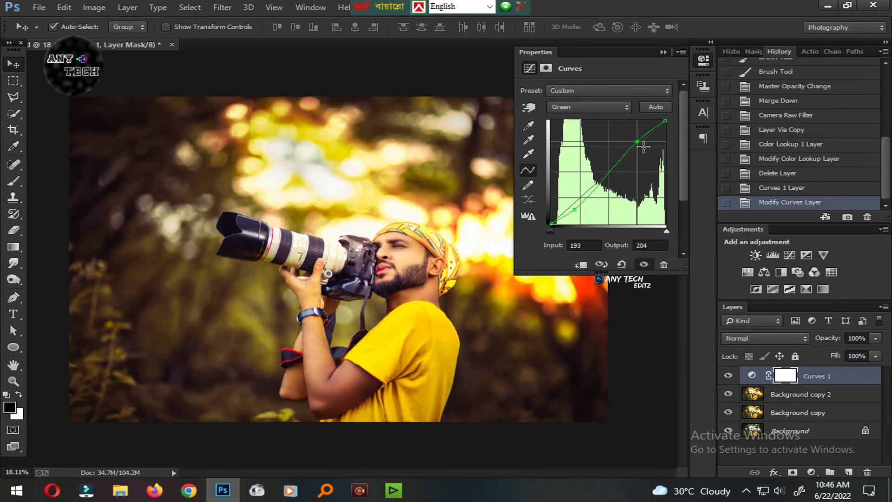
mouse_move(580, 218)
left_mouse_down()
mouse_move(584, 208)
mouse_move(556, 216)
mouse_move(585, 211)
left_mouse_up()
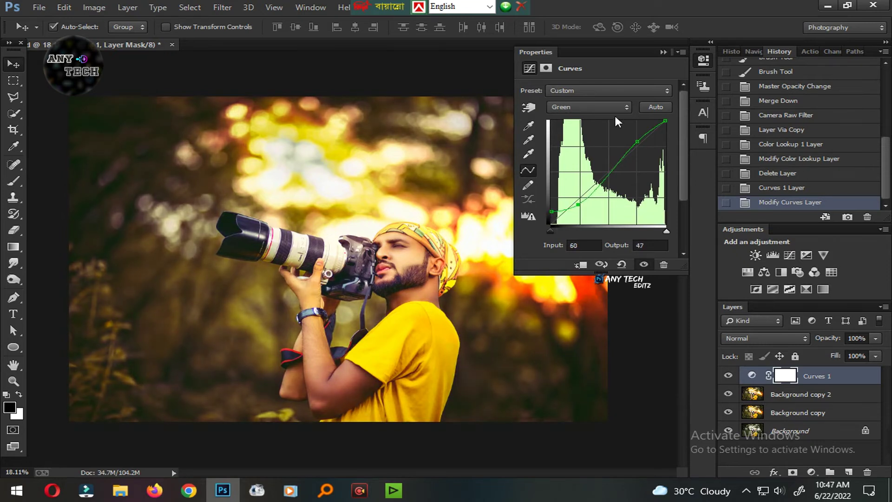
mouse_move(638, 141)
left_mouse_down()
mouse_move(644, 134)
mouse_move(653, 144)
left_mouse_up()
Step: Pull the Blue curve's shadows down and lift its upper point from 218 to 230
left_click(590, 107)
left_click(562, 147)
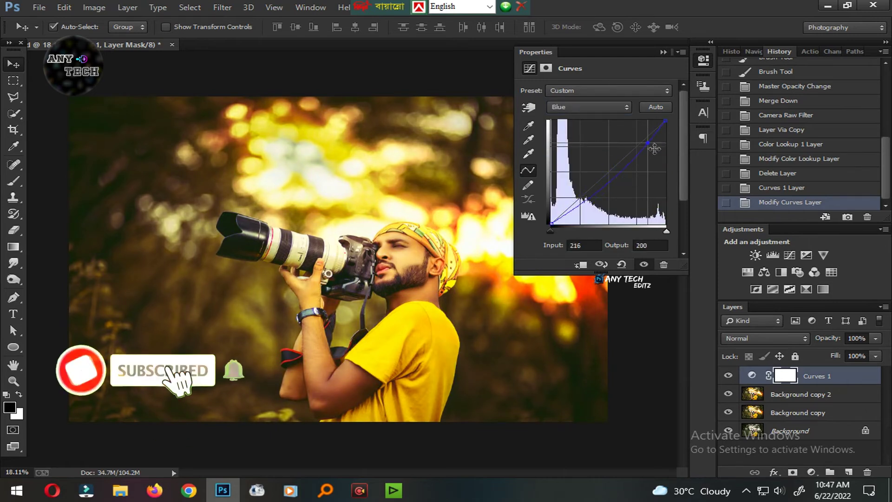
mouse_move(573, 206)
left_mouse_down()
mouse_move(552, 213)
mouse_move(578, 213)
left_mouse_up()
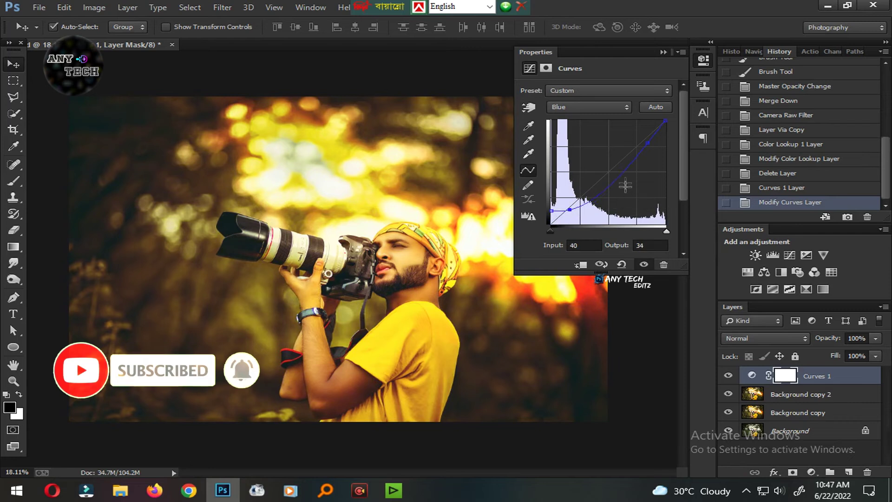
left_click_drag(654, 149, 654, 136)
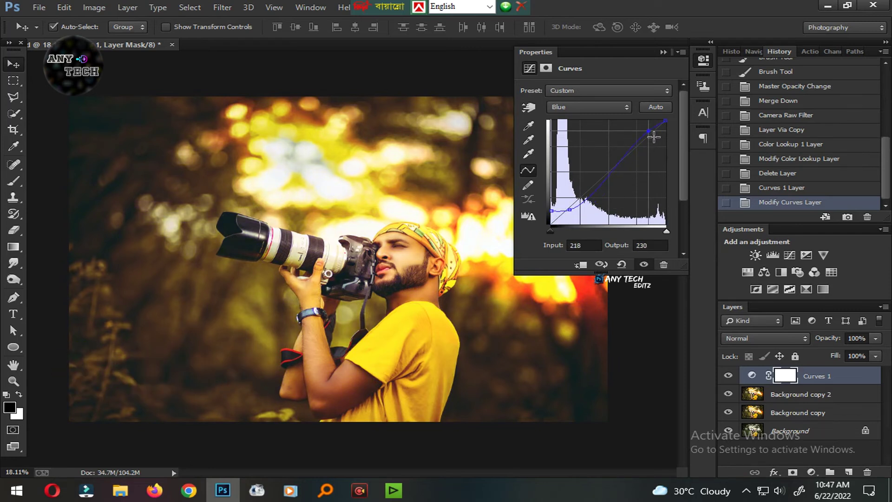
left_click(669, 51)
Step: Compare the curves grade on and off, then select the Background copy 2 layer
left_click(728, 376)
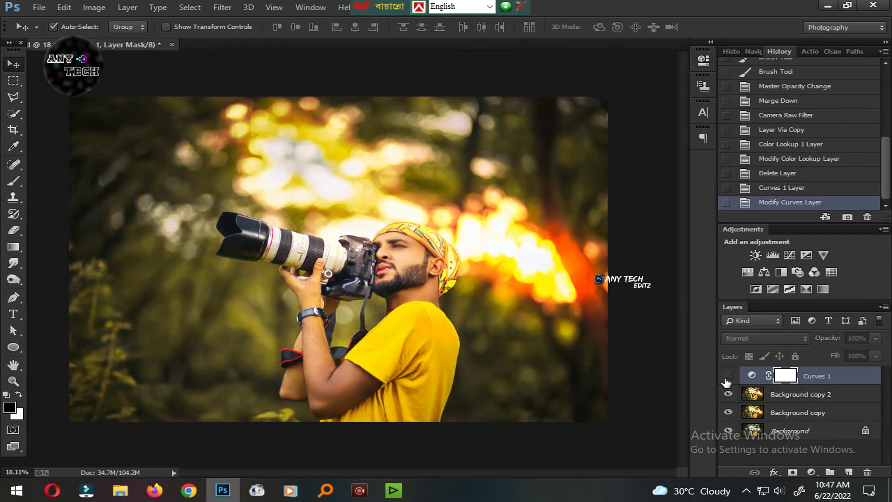
left_click(729, 376)
left_click(790, 396)
key("j")
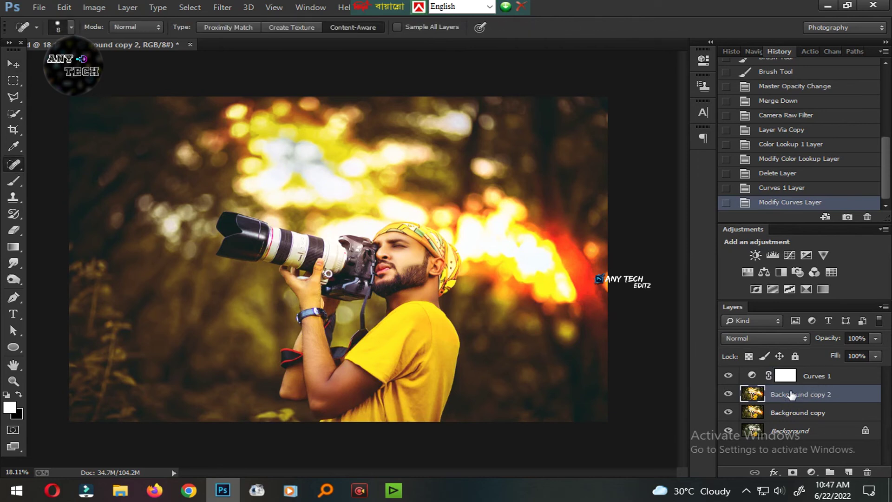
key("v")
Step: Duplicate Background copy 2, merge the copy with Curves 1, and add a white layer mask
key("ctrl+j")
left_click_drag(823, 394, 821, 387)
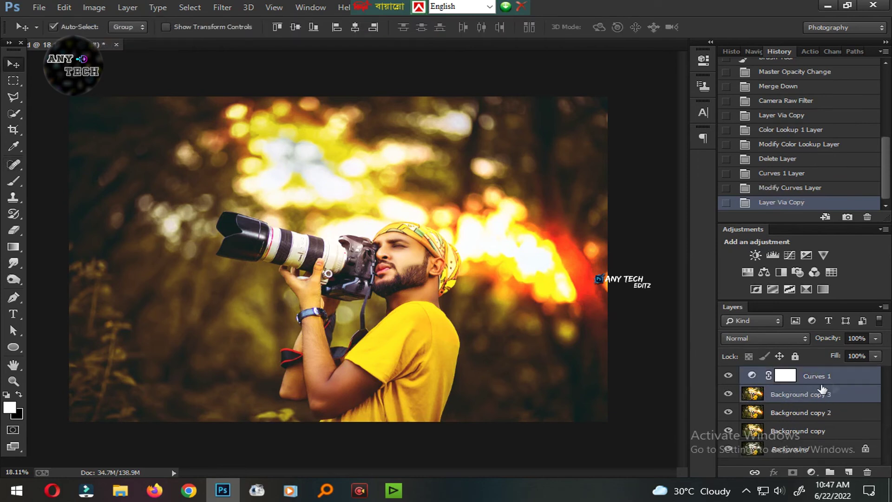
key("ctrl+e")
left_click(793, 472)
scroll(371, 277, "up", 3, "alt")
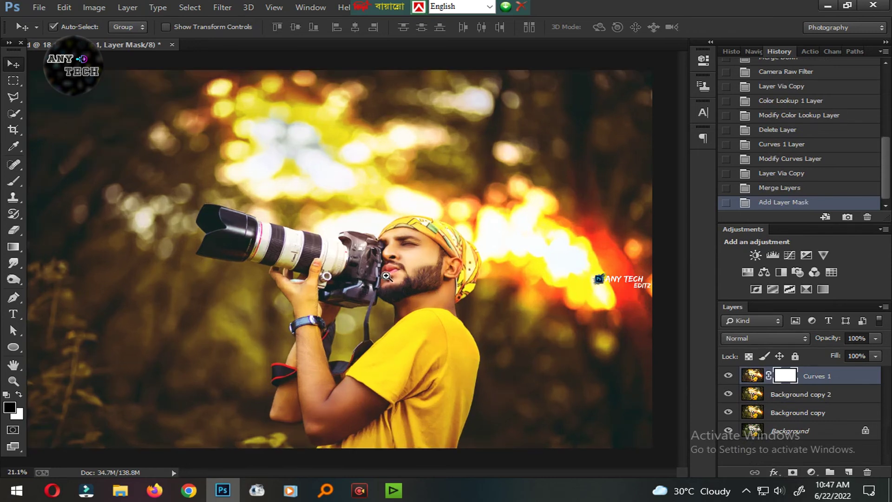
scroll(370, 277, "up", 3, "alt")
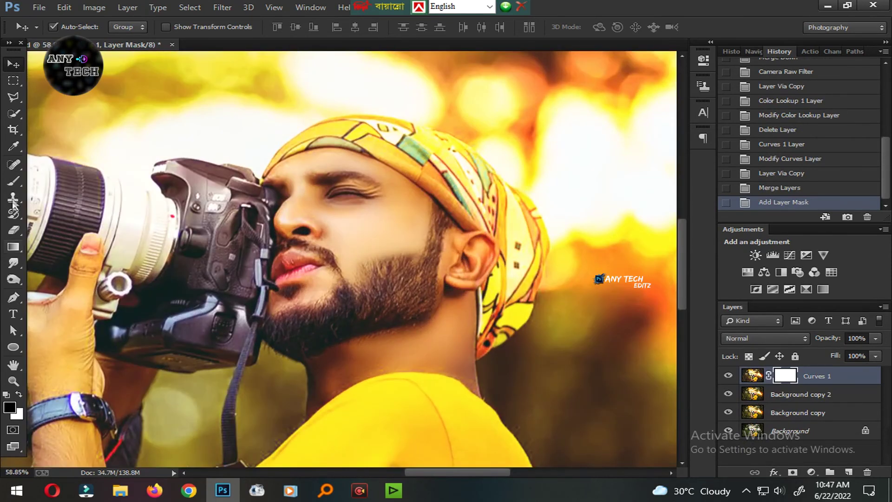
left_click(14, 181)
Step: Paint black on the Curves 1 mask over the man's face, then save
left_click_drag(398, 259, 418, 246)
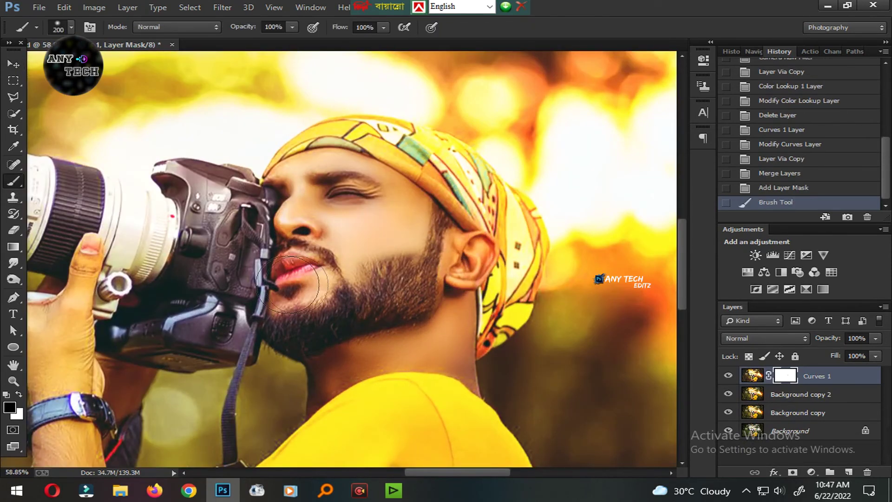
left_click(358, 223)
left_click(433, 235)
left_click(437, 246)
left_click(413, 288)
left_click(371, 270)
left_click(336, 255)
key("bracketleft")
key("bracketleft")
key("bracketright")
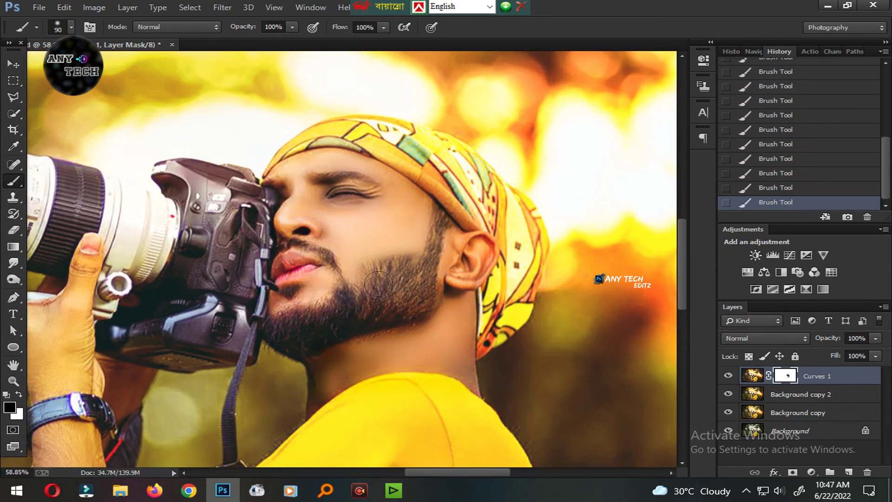
scroll(378, 285, "down", 3)
key("ctrl+s")
Step: Enlarge the brush to 250, mask the grade off the forearm, and save
scroll(306, 317, "up", 3)
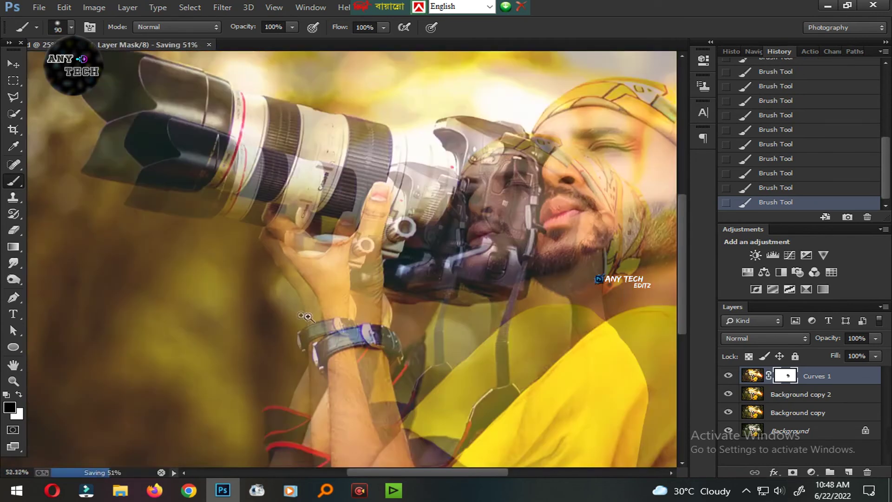
scroll(306, 317, "up", 1)
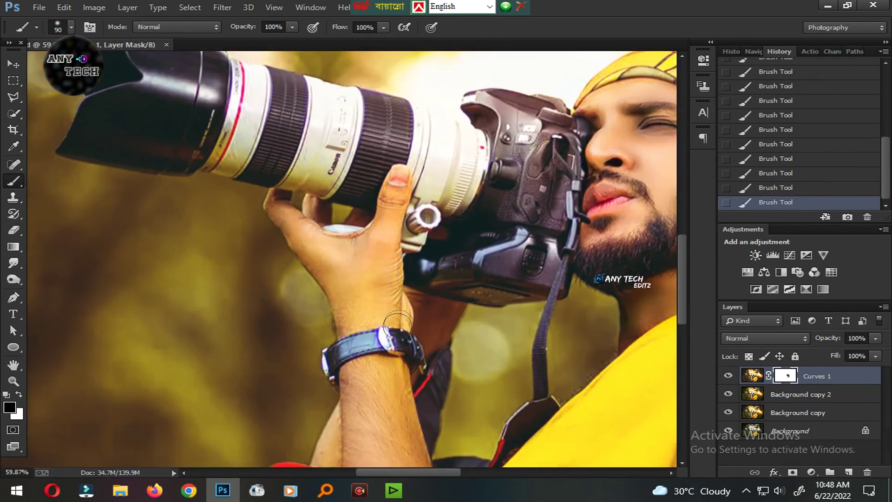
left_click_drag(385, 341, 354, 238)
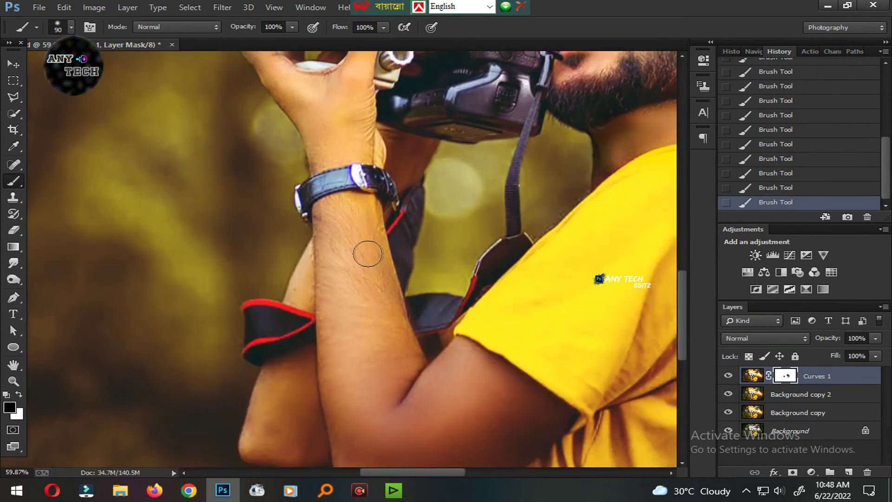
scroll(325, 317, "down", 3)
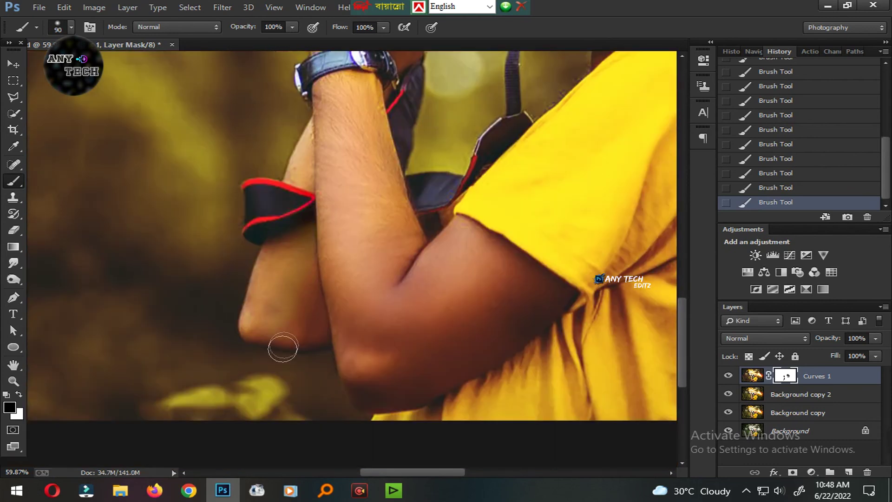
key("bracketright")
key("bracketright")
key("bracketright")
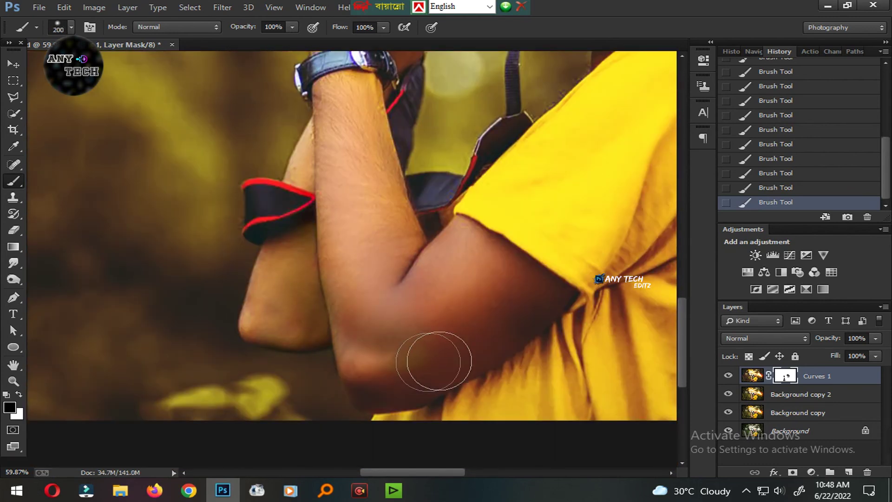
scroll(393, 331, "down", 10)
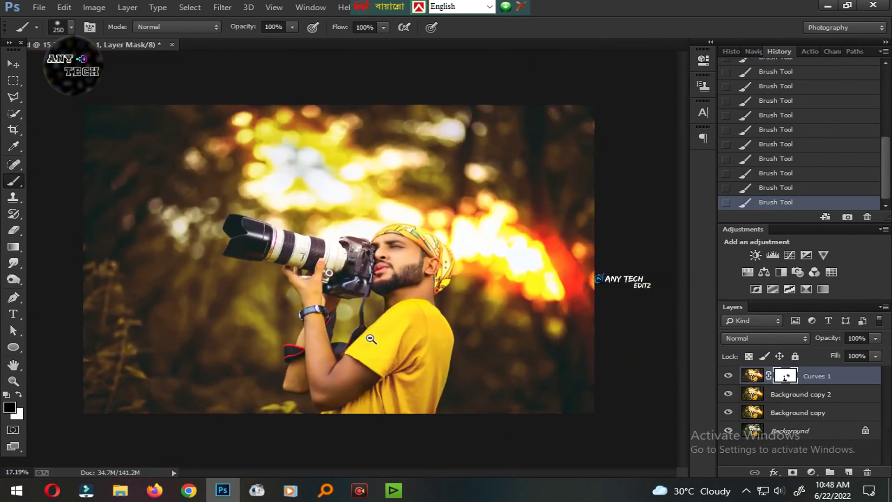
key("ctrl+s")
Step: Merge Curves 1 and Background copy 2 down into Background copy with Ctrl+E twice, then save
key("ctrl+e")
left_click(729, 375)
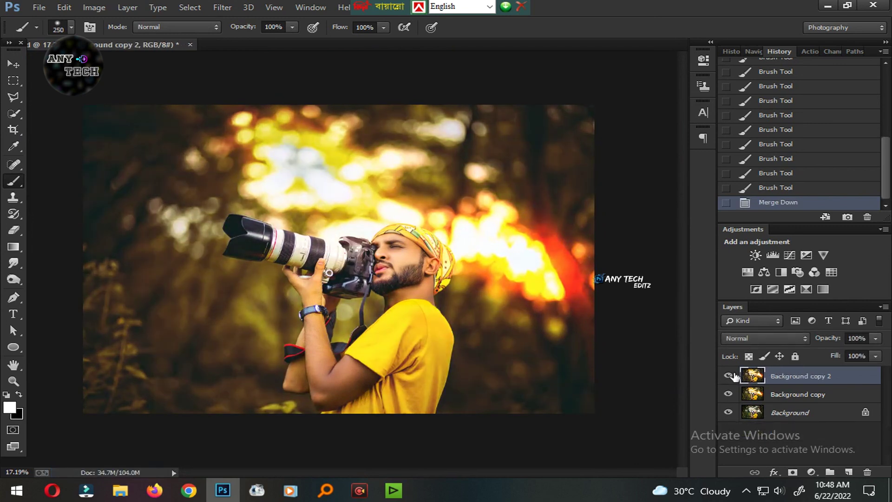
key("ctrl+e")
key("ctrl+s")
scroll(371, 329, "down", 2)
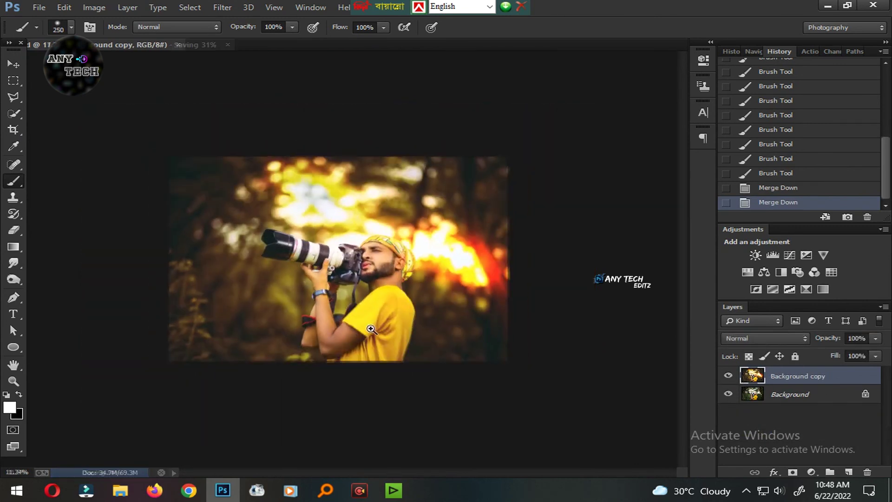
scroll(371, 329, "down", 3)
scroll(338, 251, "up", 3)
scroll(339, 251, "up", 2)
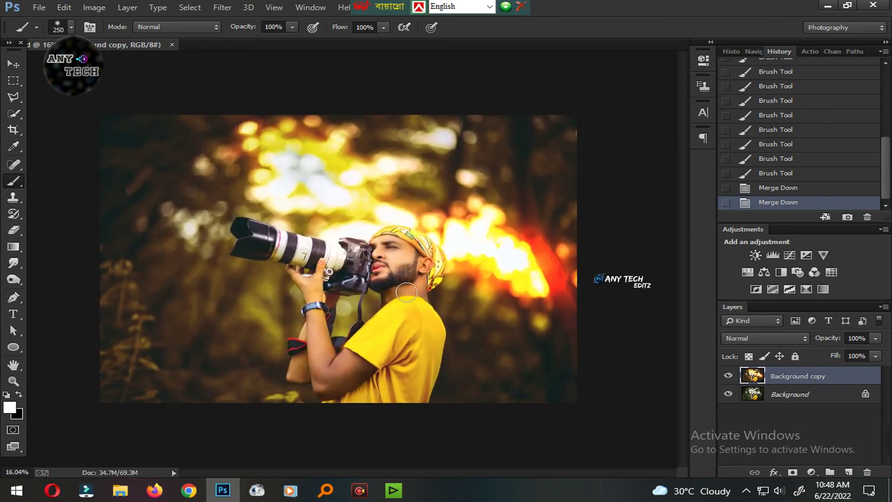
key("v")
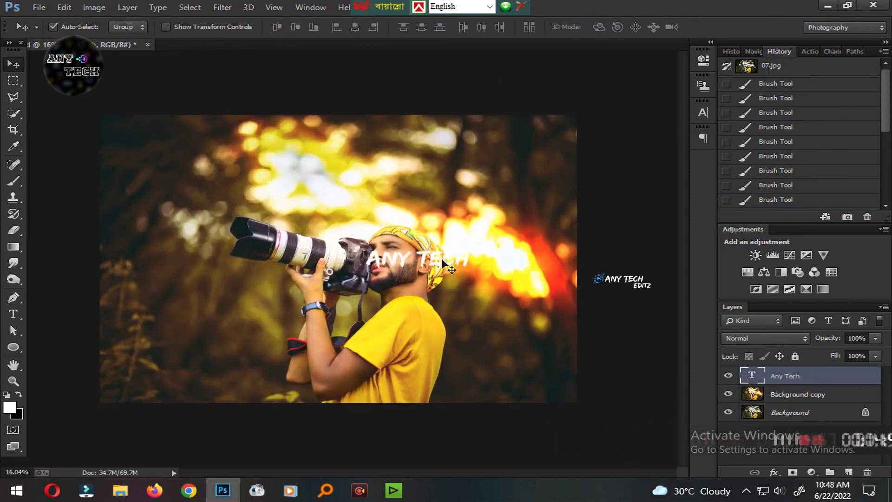
Step: Move the Any Tech text to the lower-left corner, scale it to 44%, and nudge it into place
key("ctrl+t")
left_click_drag(469, 259, 330, 322)
key("Escape")
key("ctrl+t")
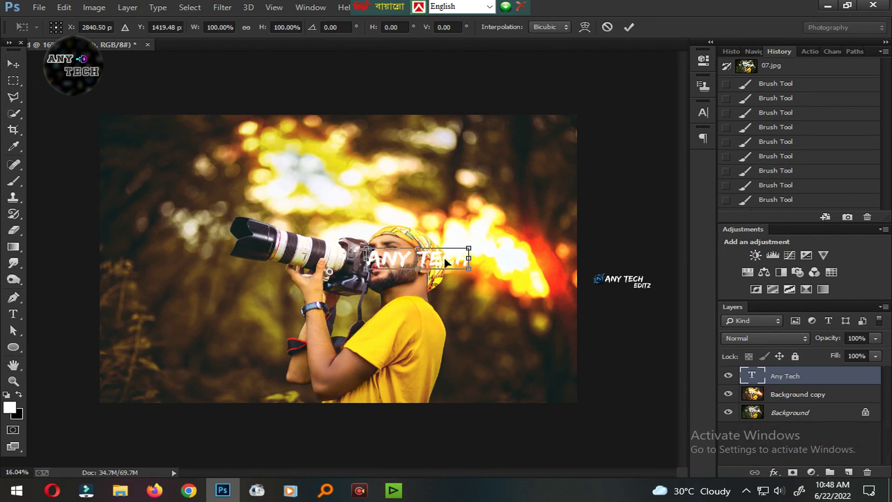
left_click_drag(429, 255, 210, 372)
left_click_drag(266, 365, 237, 367)
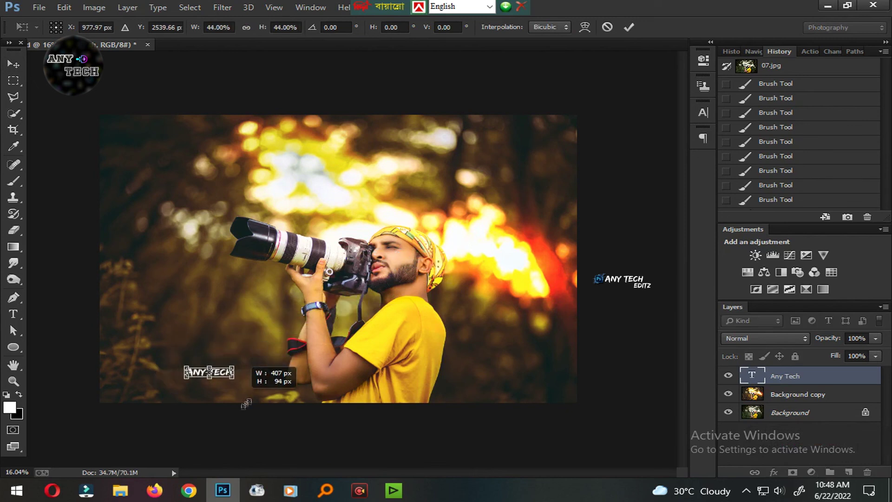
key("Return")
key("Up")
key("shift+Down")
key("shift+Down")
key("shift+Down")
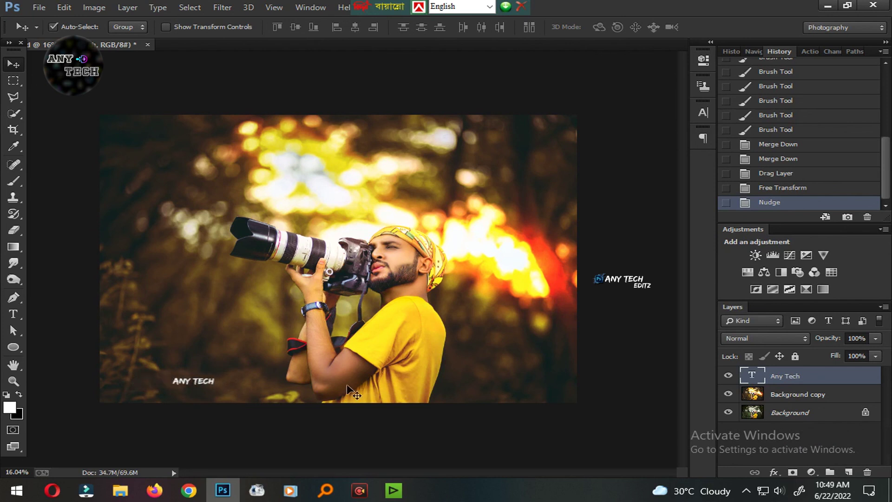
Step: Save the photo as a JPEG named 07.jpg in the New folder
left_click(39, 8)
left_click(70, 122)
left_click(246, 357)
left_click(160, 239)
double_click(137, 347)
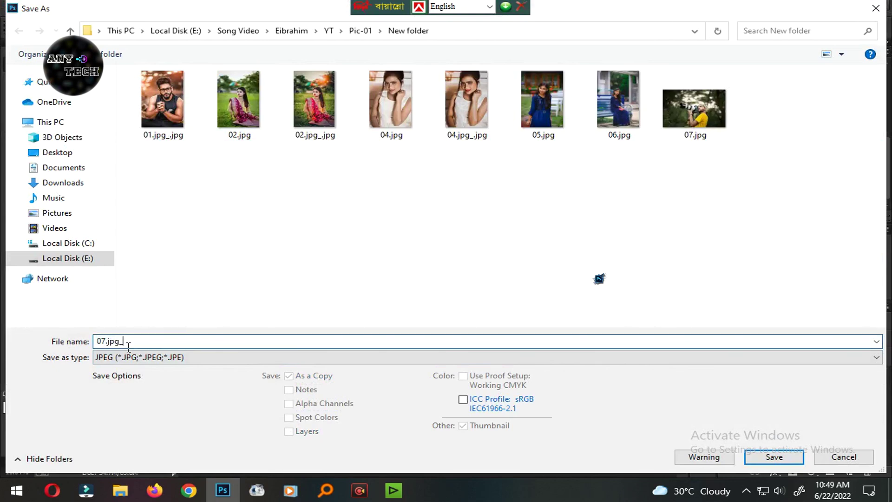
key("Return")
key("Return")
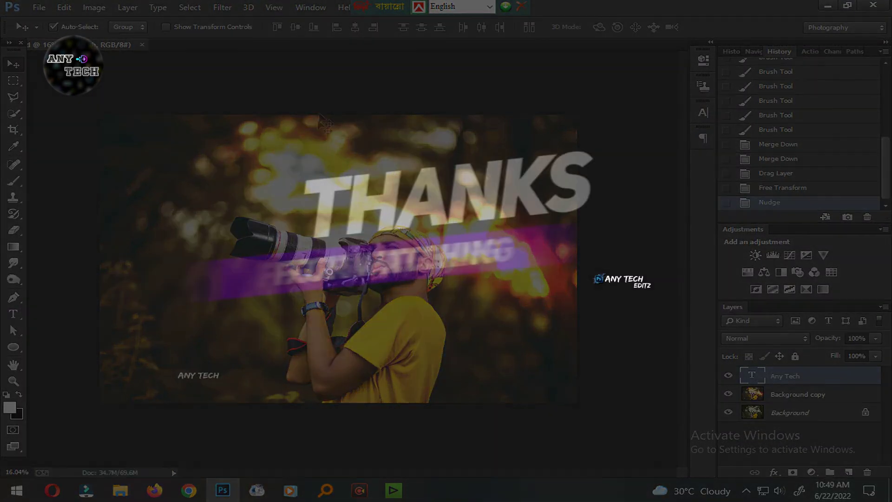